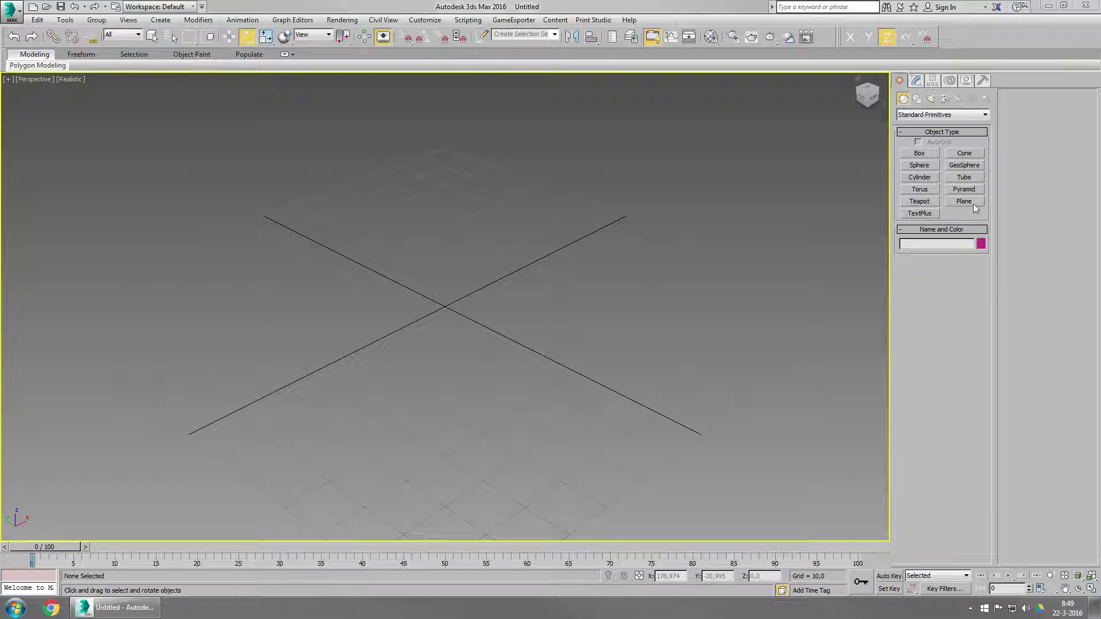
Create a teapot of radius 27,018 and a Dummy001 helper box just beneath it.
left_click(921, 202)
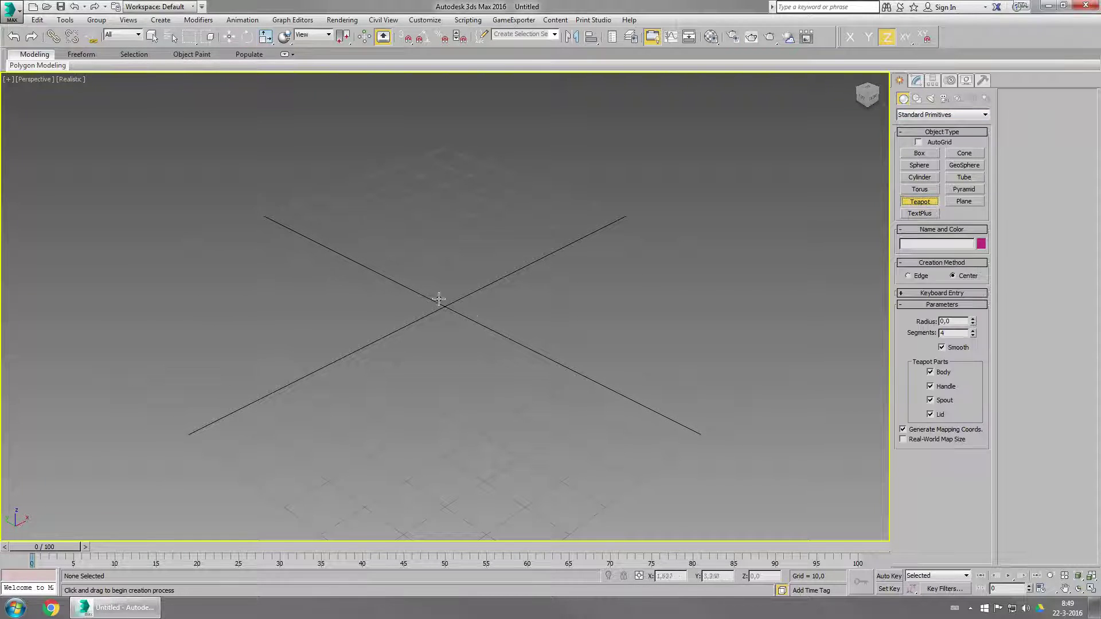
left_click_drag(439, 300, 607, 363)
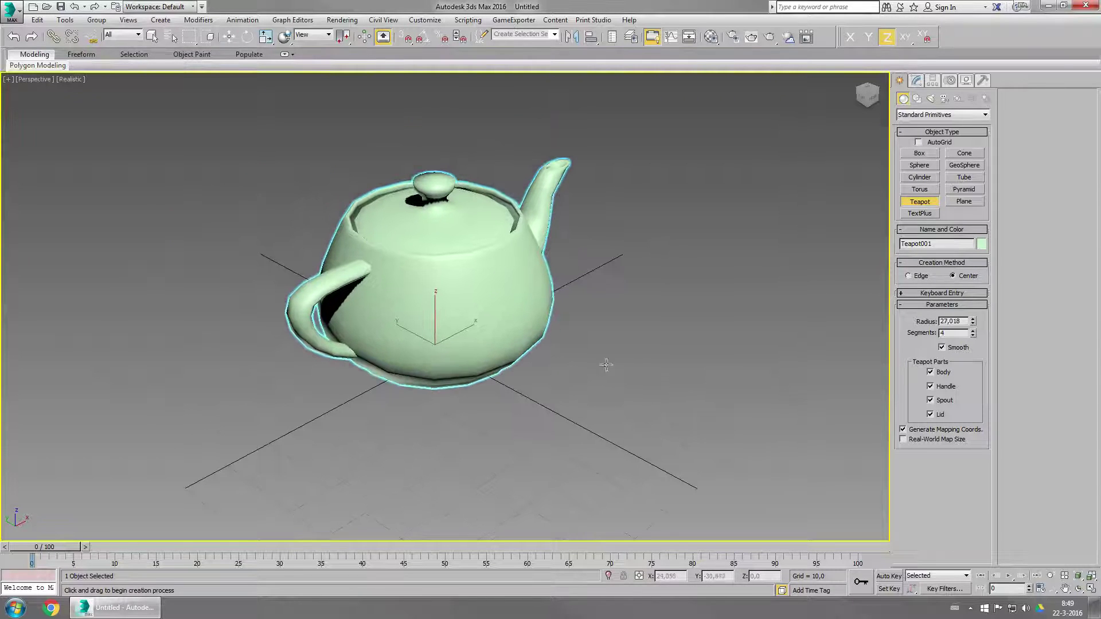
left_click(958, 99)
left_click(920, 153)
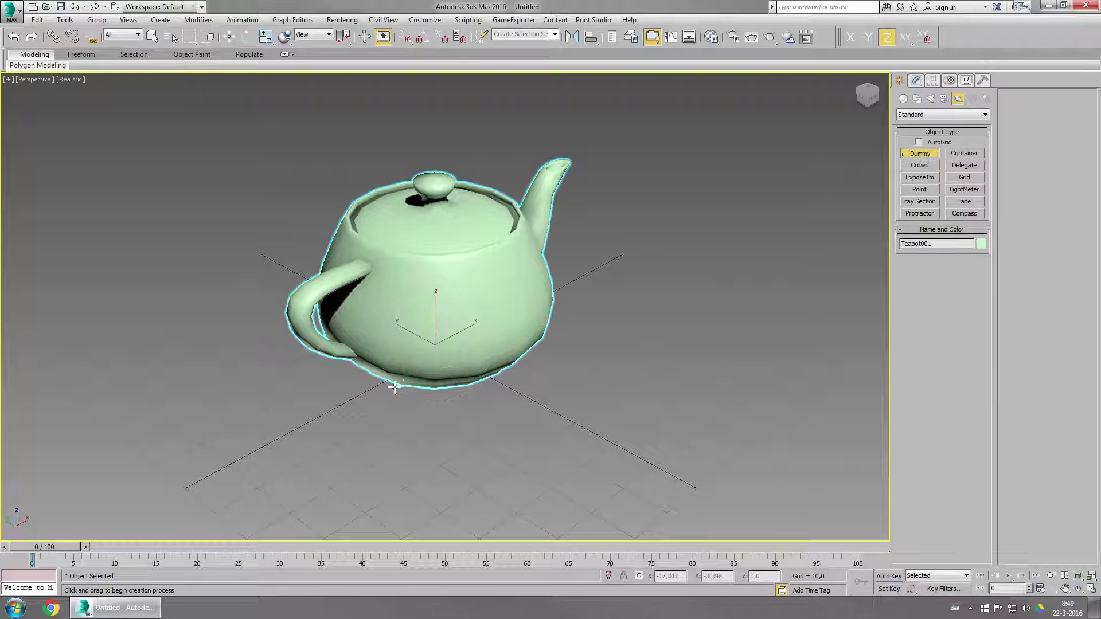
middle_click_drag(491, 392, 524, 401, "alt")
left_click_drag(523, 401, 568, 453)
key("w")
middle_click_drag(523, 449, 456, 436, "alt")
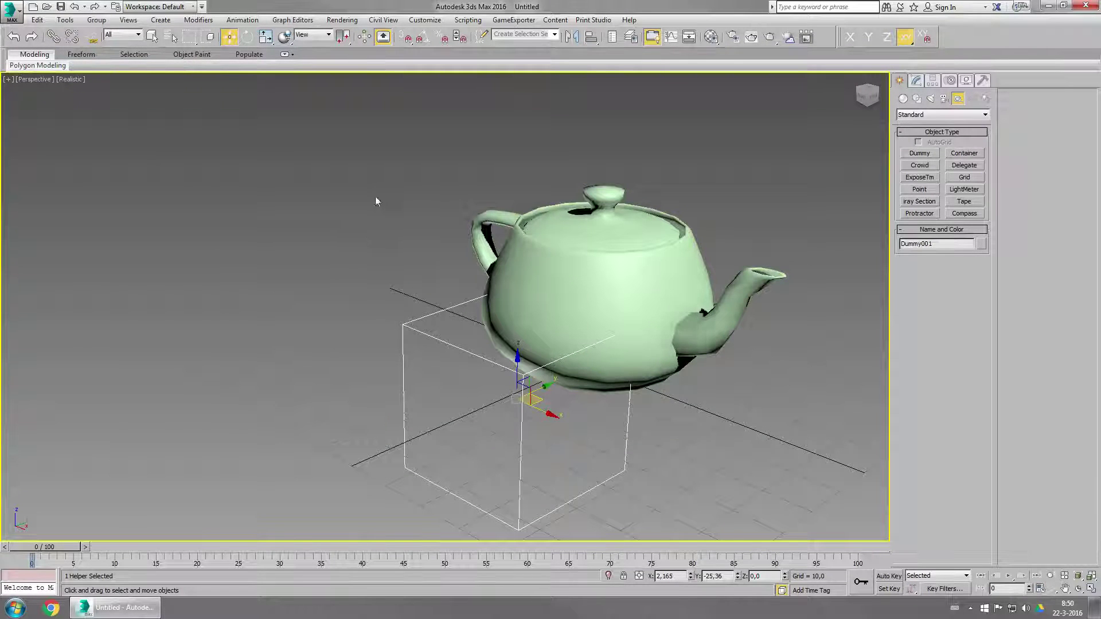
Link the teapot to Dummy001 as its parent using Select and Link.
left_click(52, 37)
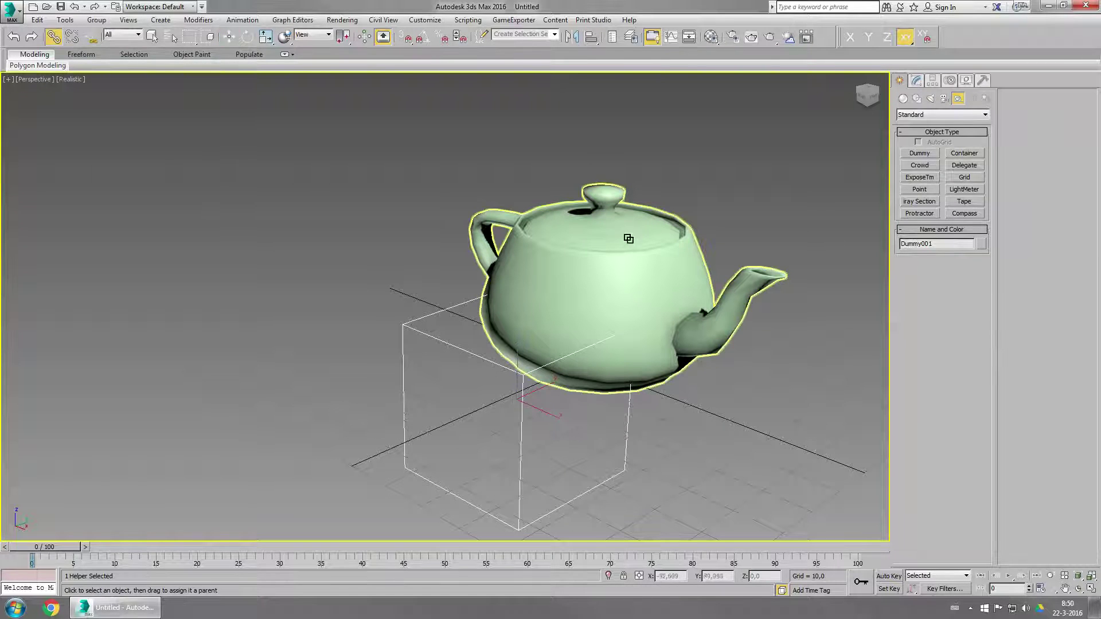
left_click(571, 328)
left_click_drag(571, 328, 521, 393)
left_click(522, 393)
middle_click_drag(521, 393, 425, 321)
Test-rotate the dummy, then tilt the teapot alone and undo that tilt.
key("e")
left_click_drag(491, 392, 531, 382)
right_click(531, 382)
middle_click_drag(428, 402, 455, 398, "alt")
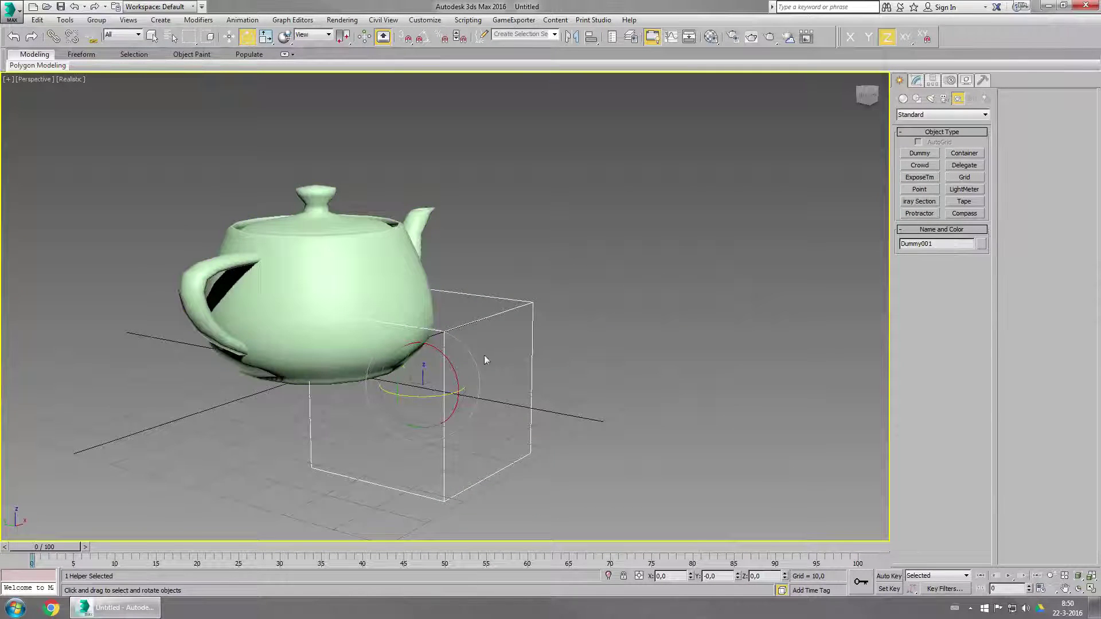
mouse_move(480, 352)
middle_mouse_down("alt")
mouse_move(464, 367)
mouse_move(493, 344)
middle_mouse_up("alt")
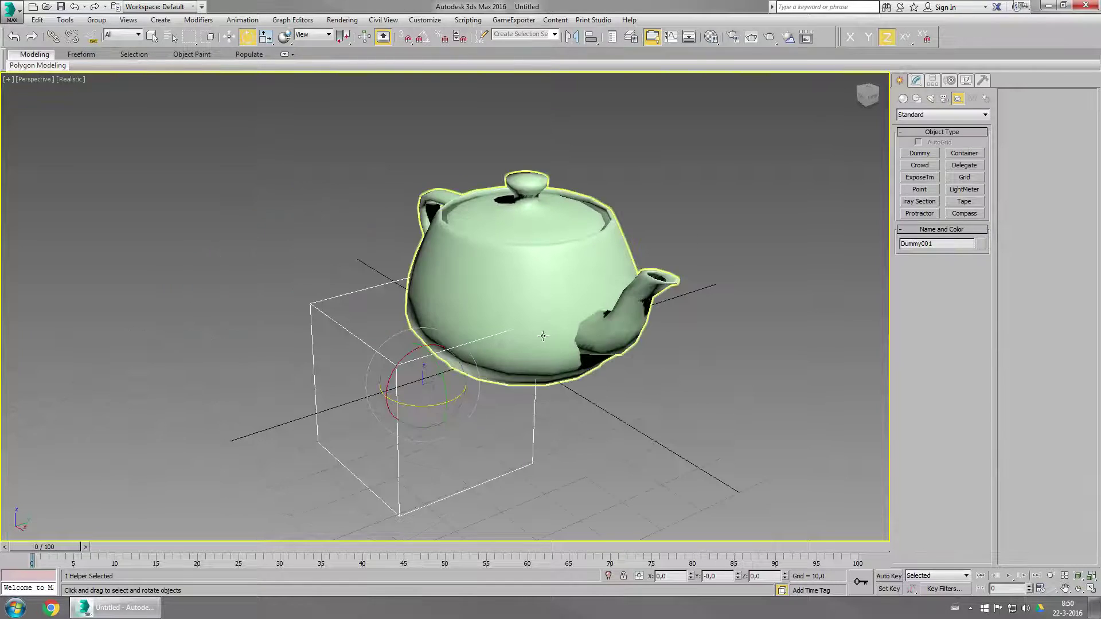
left_click(544, 260)
left_click_drag(529, 333, 523, 315)
key("ctrl+z")
Rotate Dummy001 to confirm the teapot follows, then undo back to upright.
left_click(418, 357)
left_click_drag(418, 378, 459, 379)
left_click(492, 364)
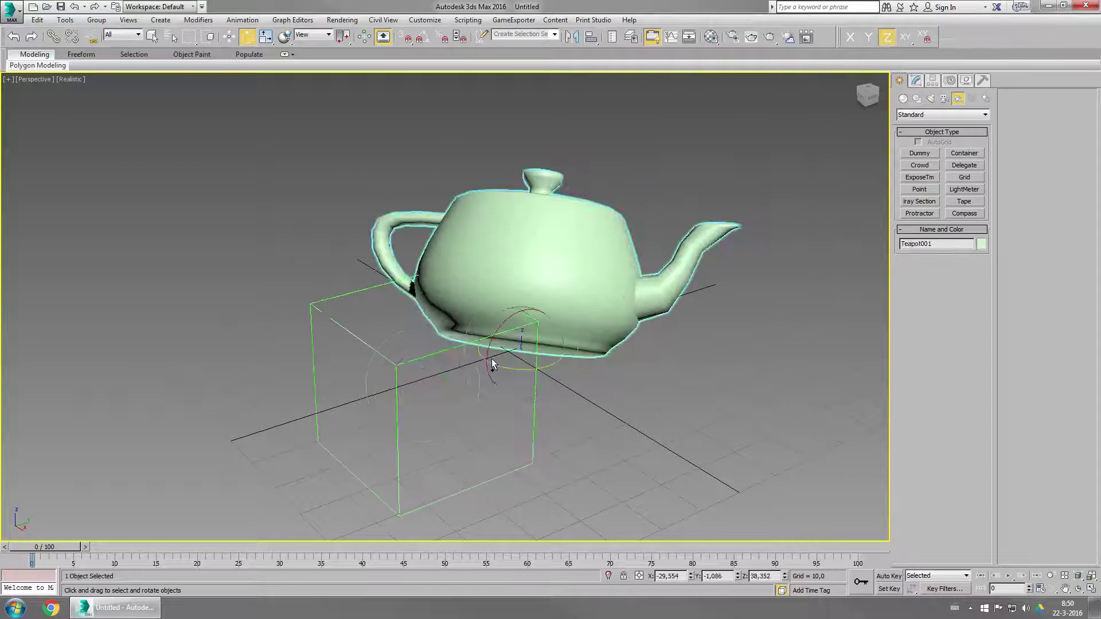
key("ctrl+z")
key("ctrl+z")
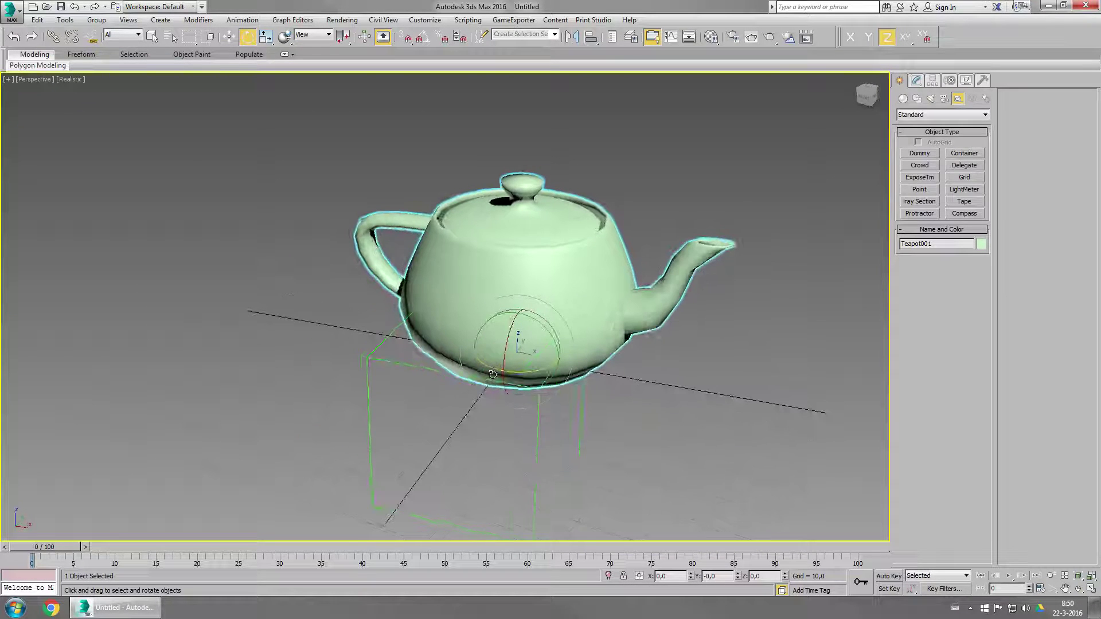
key("shift+z")
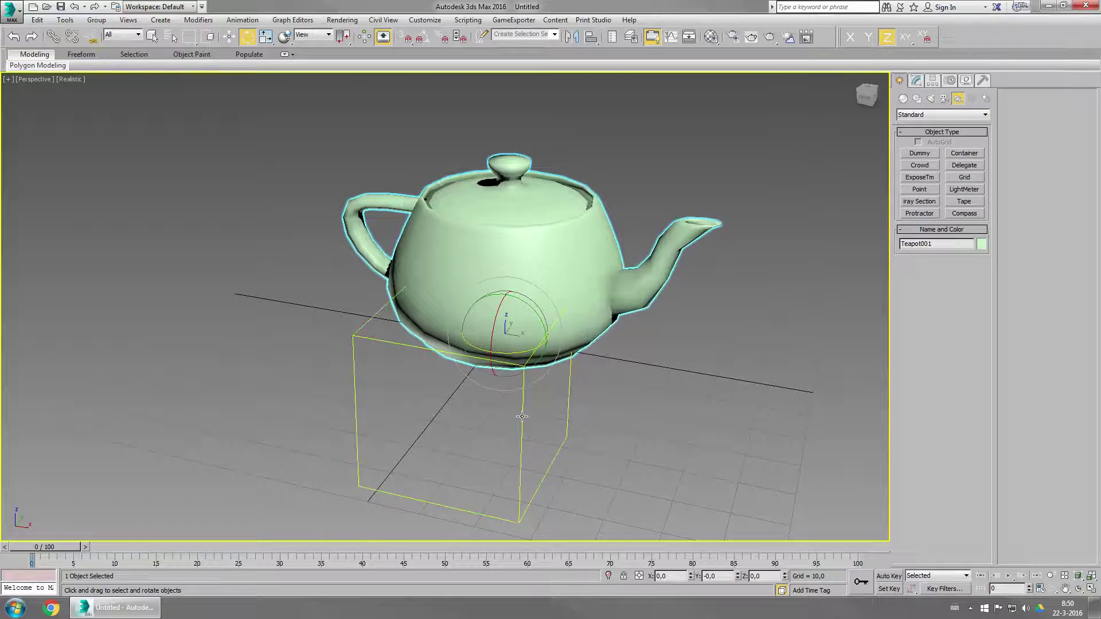
left_click(522, 416)
scroll(588, 395, "down", 3)
middle_click_drag(588, 367, 508, 393, "alt")
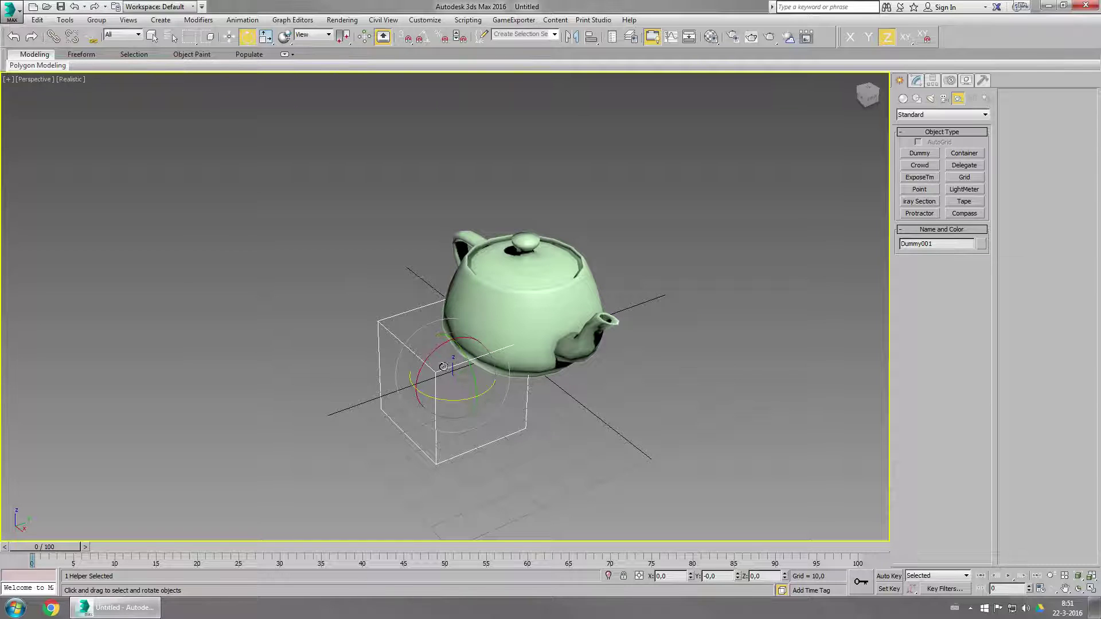
left_click(535, 307)
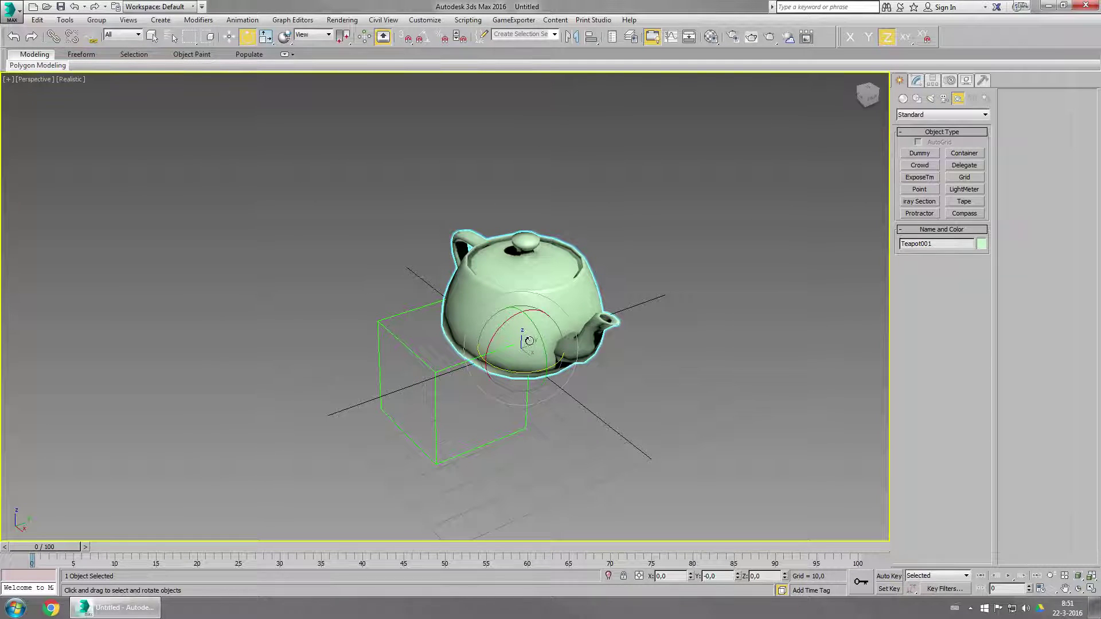
key("w")
left_click(466, 361)
middle_click_drag(465, 361, 491, 357, "alt")
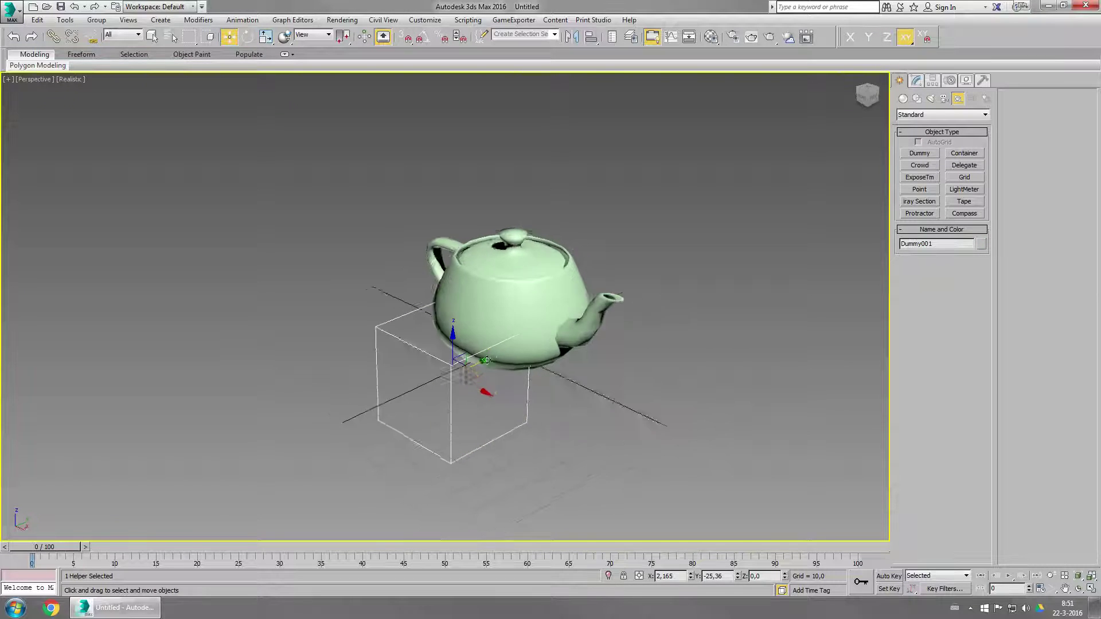
scroll(491, 357, "up", 4)
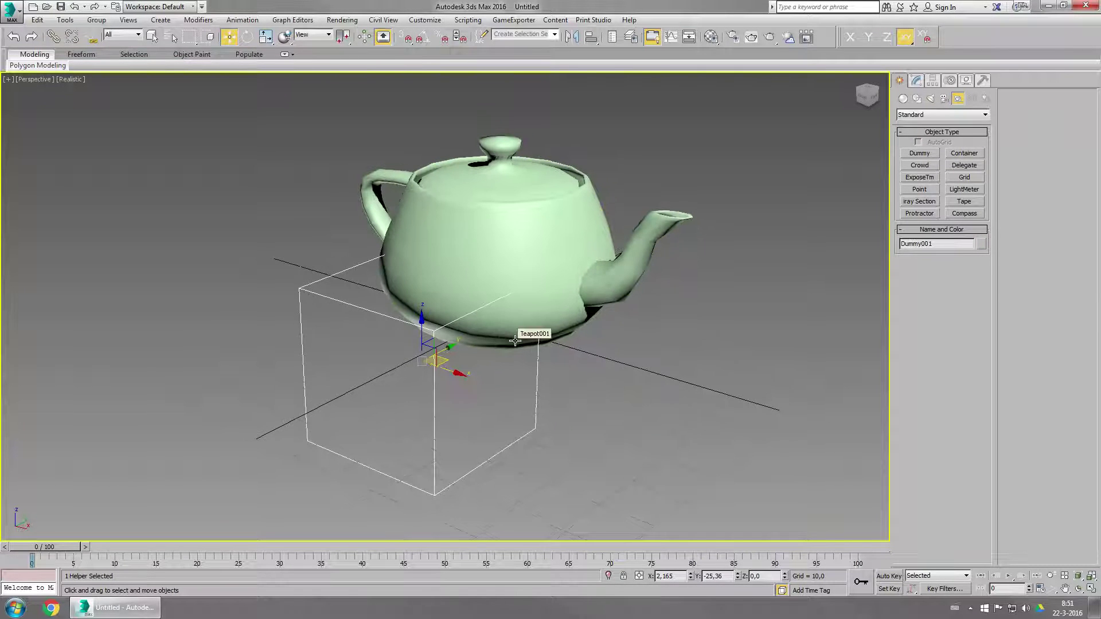
Open the Track View Curve Editor and right-click Dummy001's Z Position track.
left_click(304, 21)
left_click(347, 34)
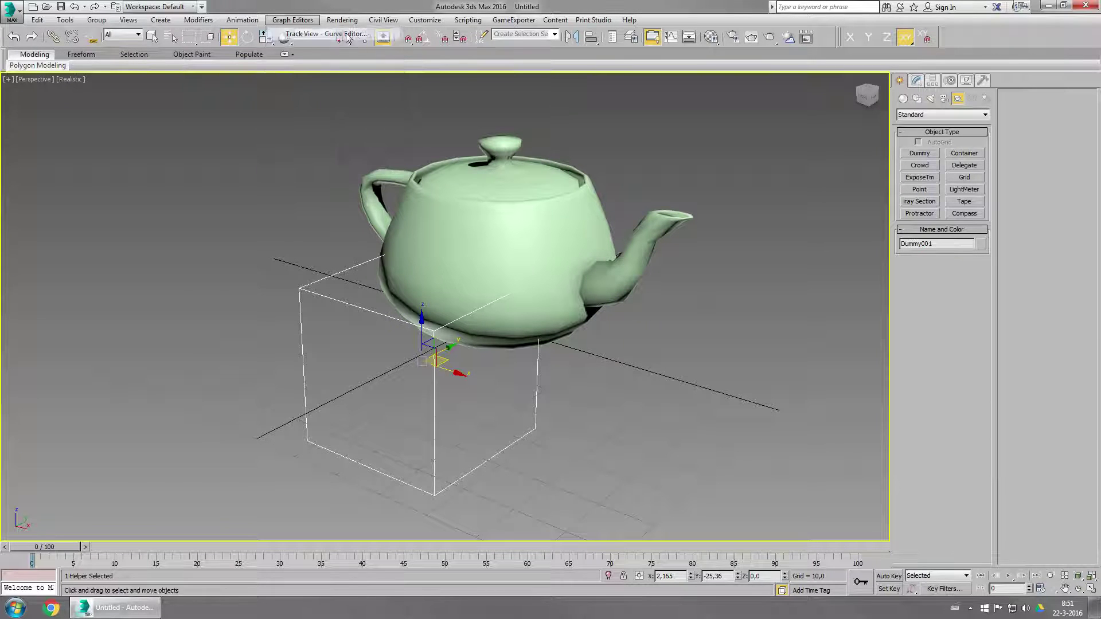
left_click_drag(381, 113, 462, 60)
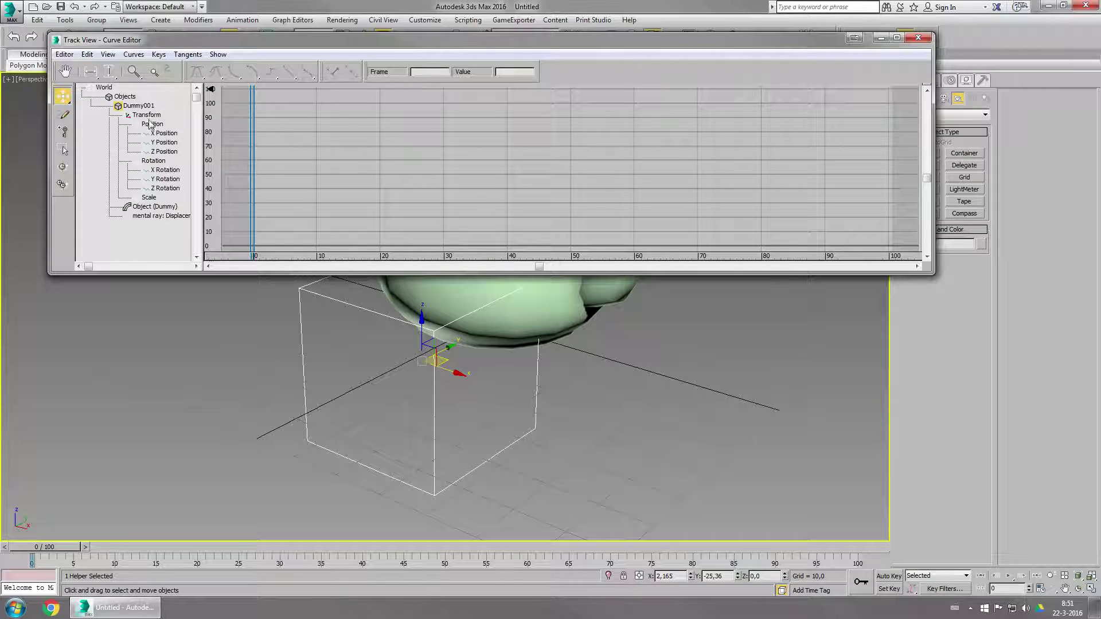
left_click(152, 125)
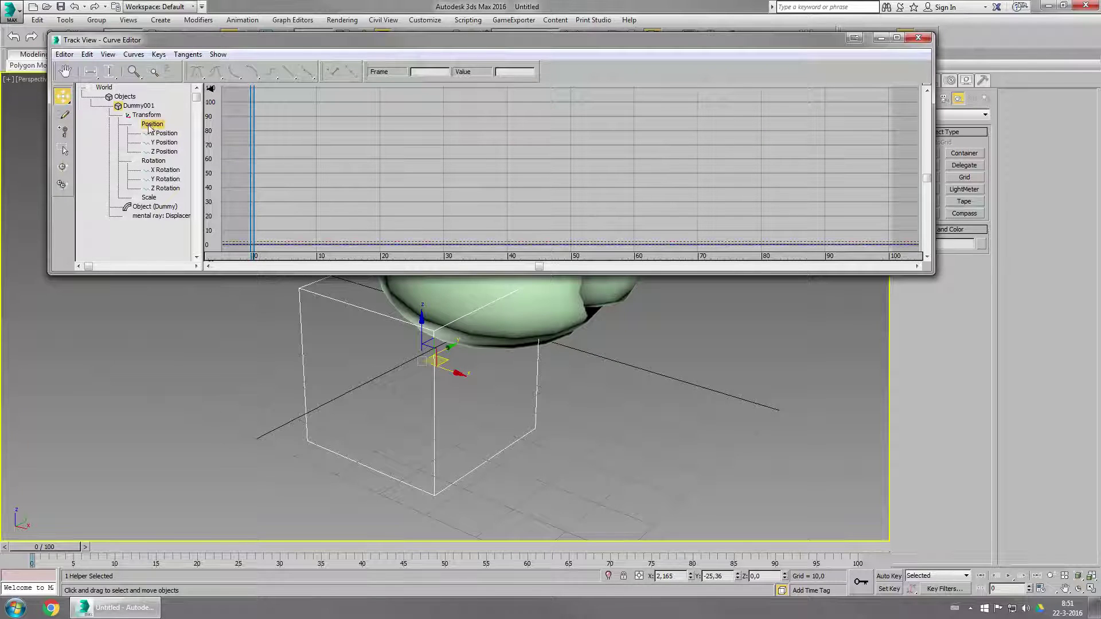
left_click(165, 151)
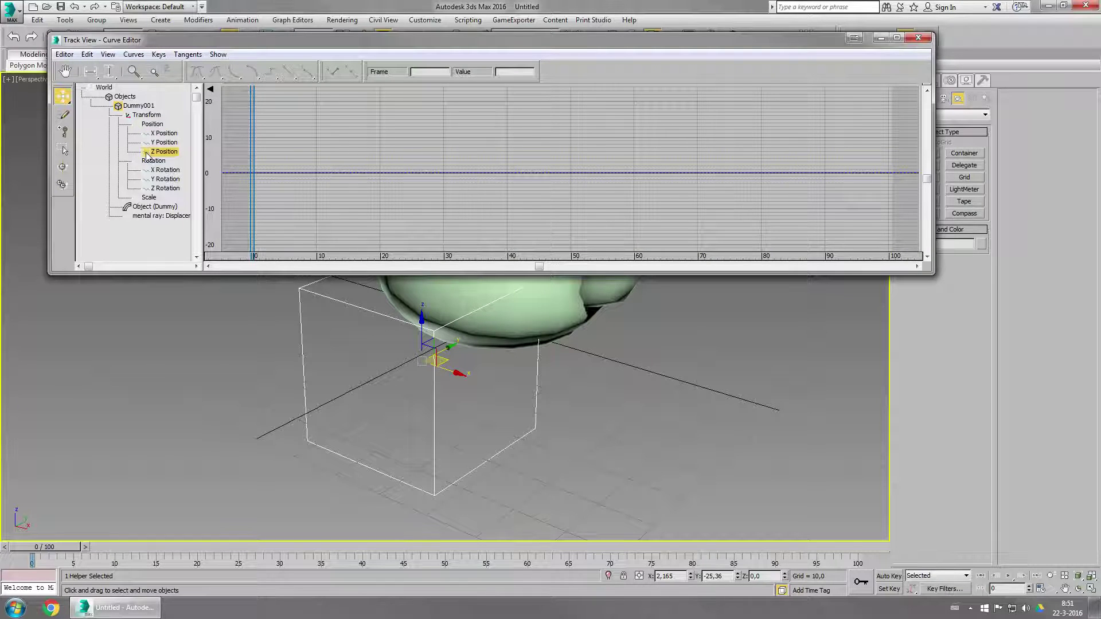
right_click(147, 156)
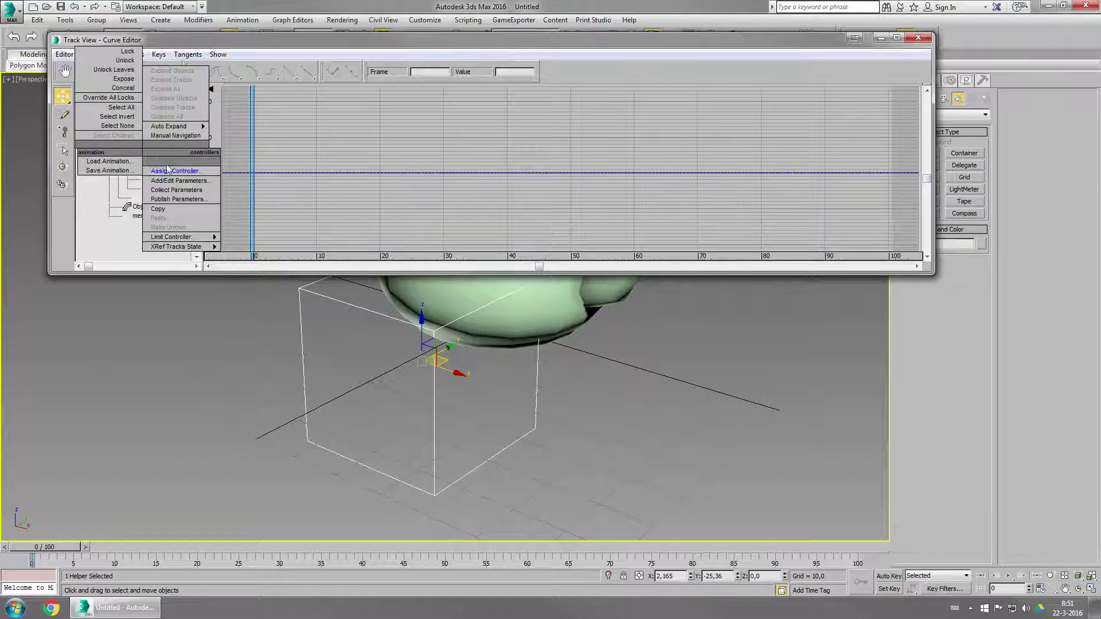
Open Assign Controller for Z Position and pick from the float controller list.
left_click(191, 172)
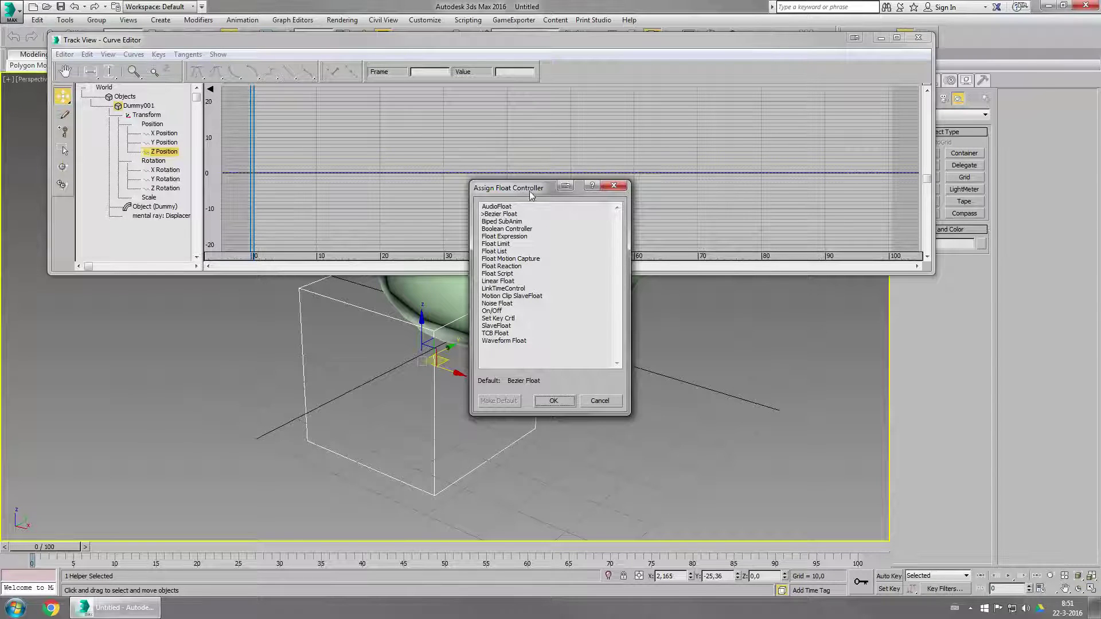
left_click_drag(531, 194, 504, 200)
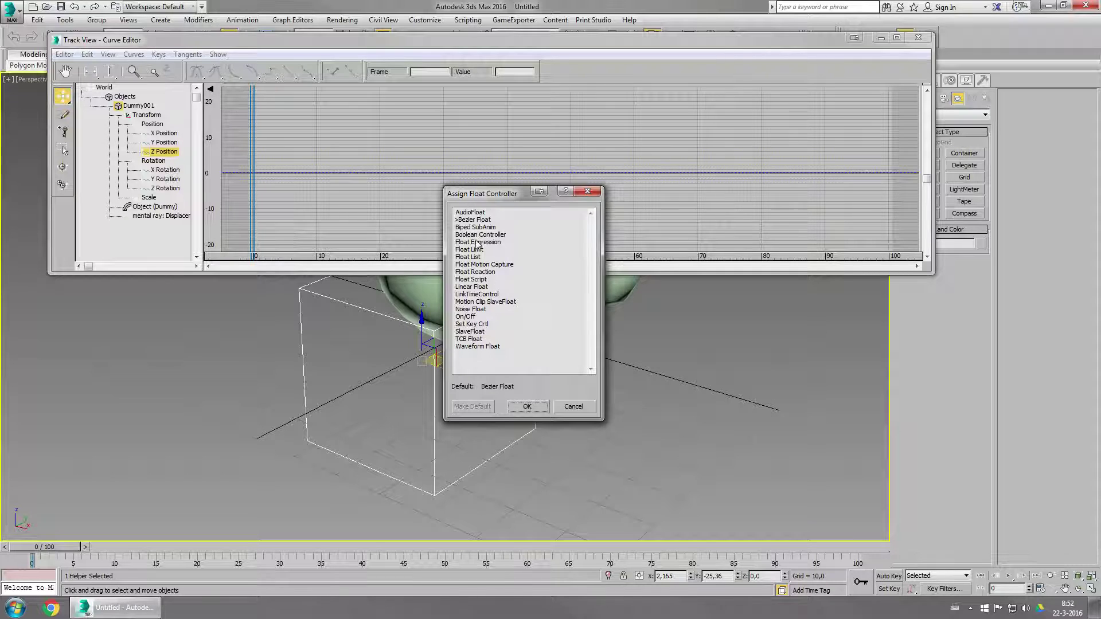
left_click(465, 221)
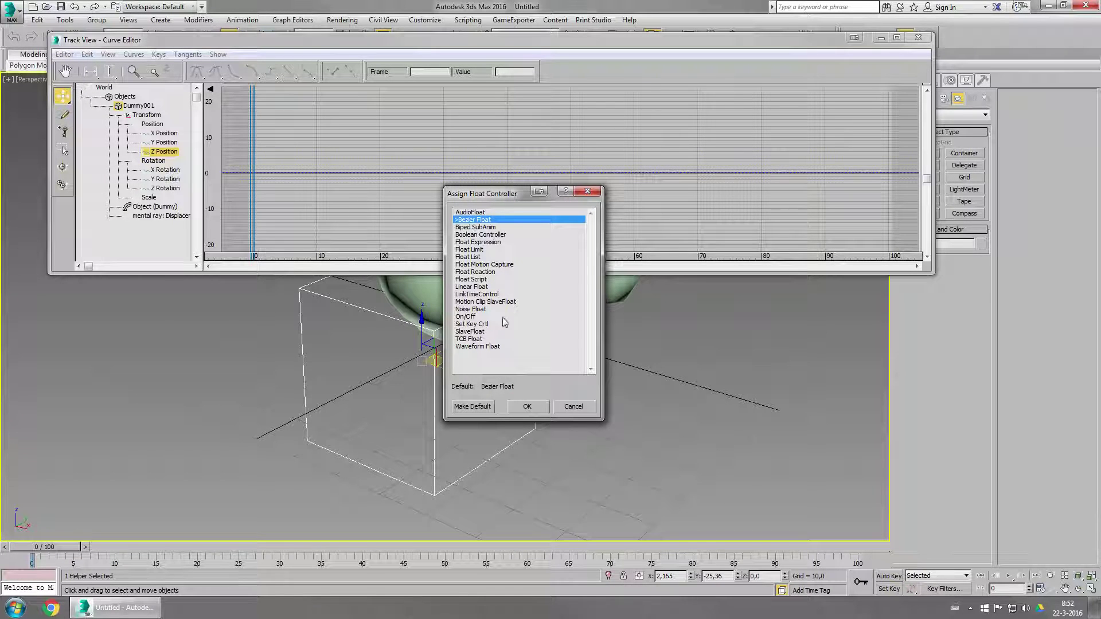
Assign Noise Float (strength 5,0, frequency 0,5) to Z Position, play it, and close its settings.
double_click(472, 310)
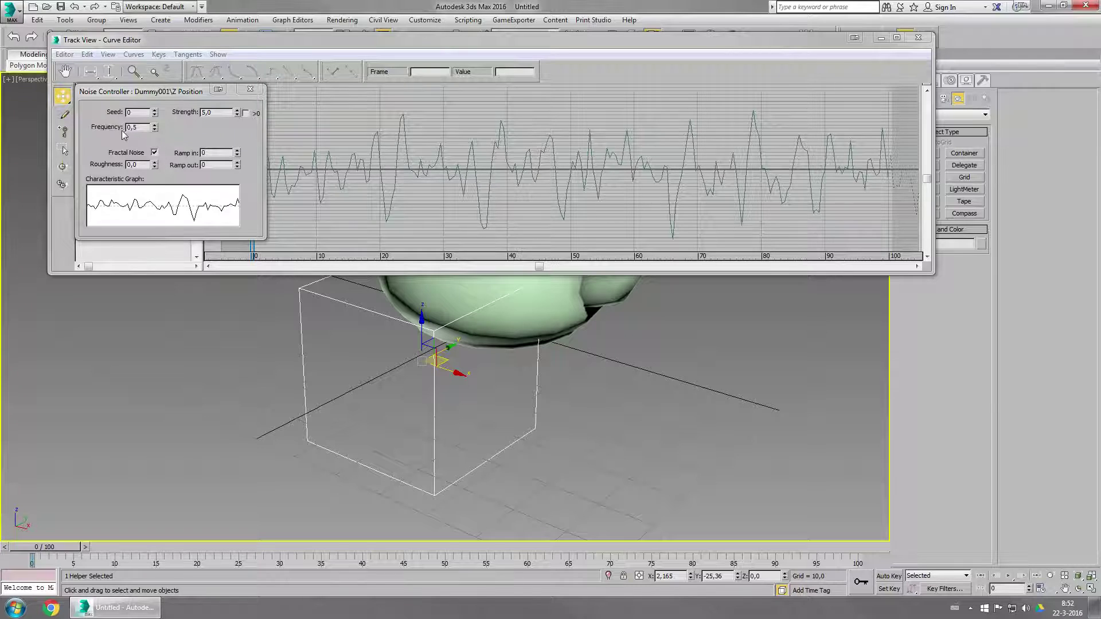
scroll(479, 362, "down", 5)
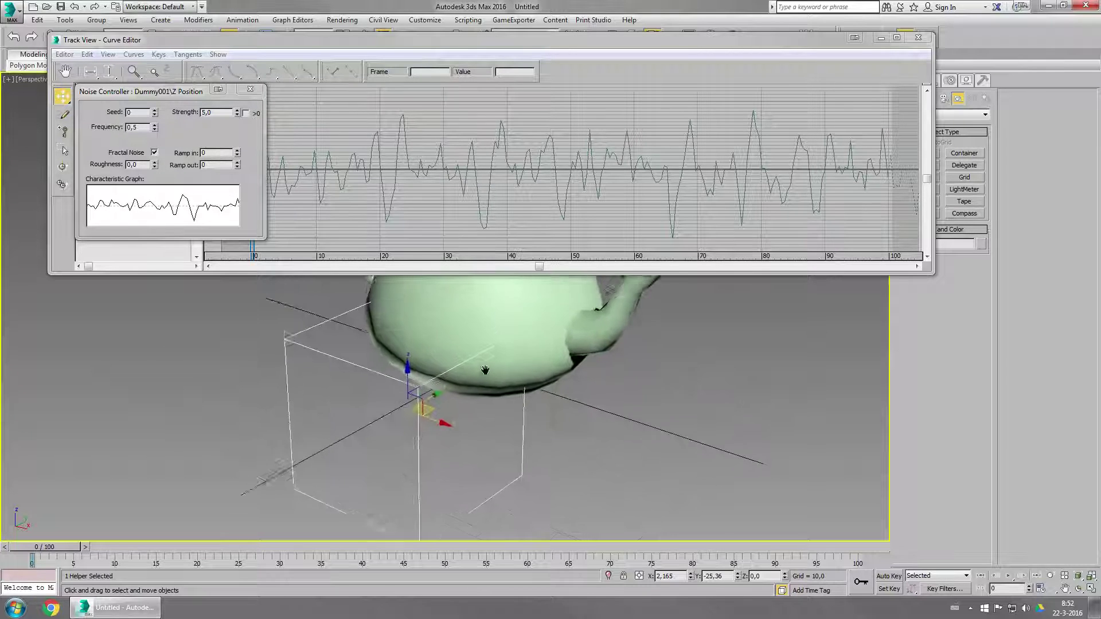
middle_click_drag(479, 363, 474, 383)
key("/")
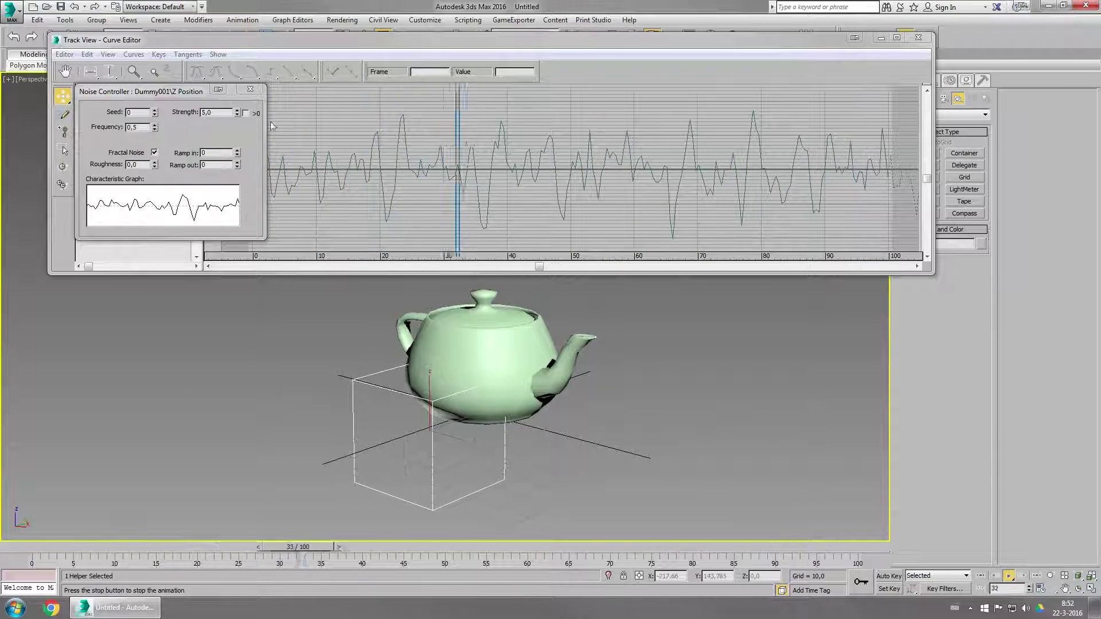
left_click(250, 89)
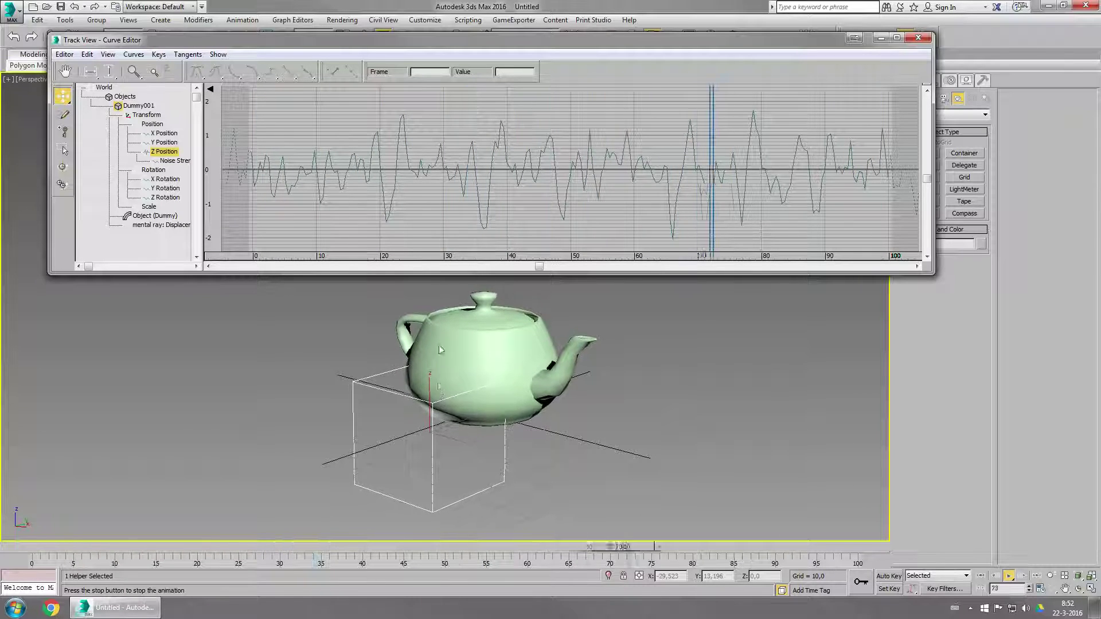
Set the Z Position noise Strength to 10 and Frequency to 0,1.
double_click(148, 156)
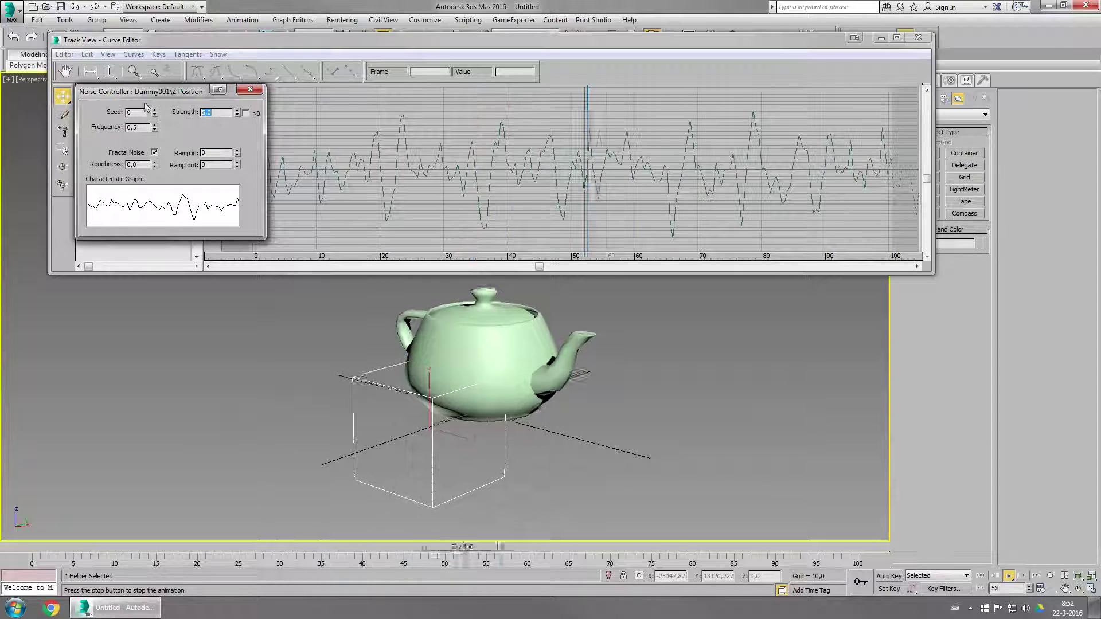
type("10")
key("Return")
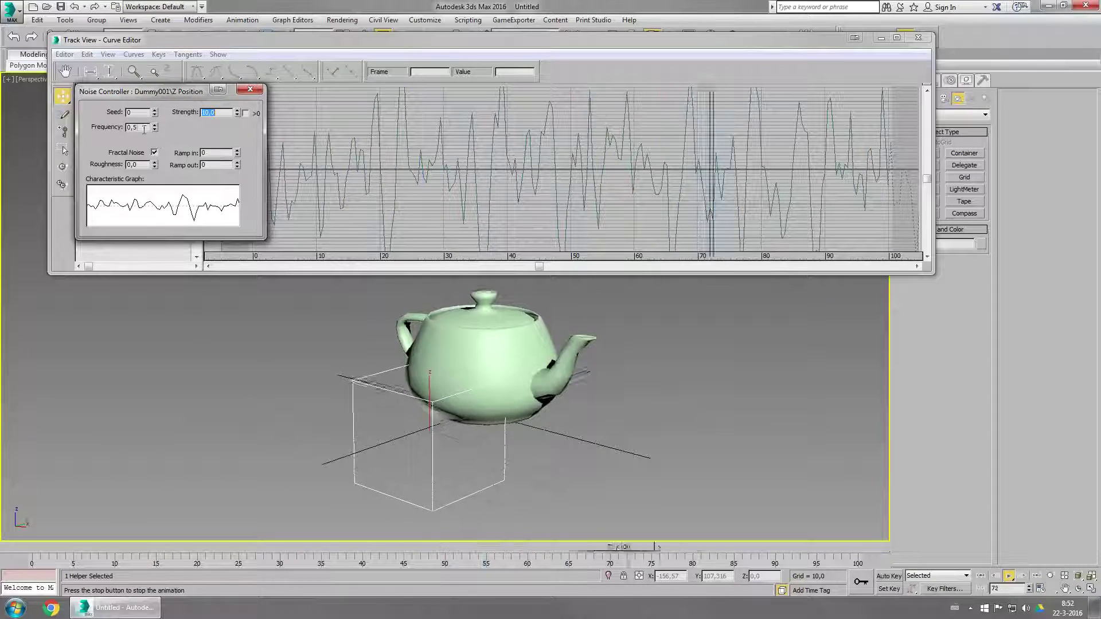
left_click(144, 127)
key("BackSpace")
type("2")
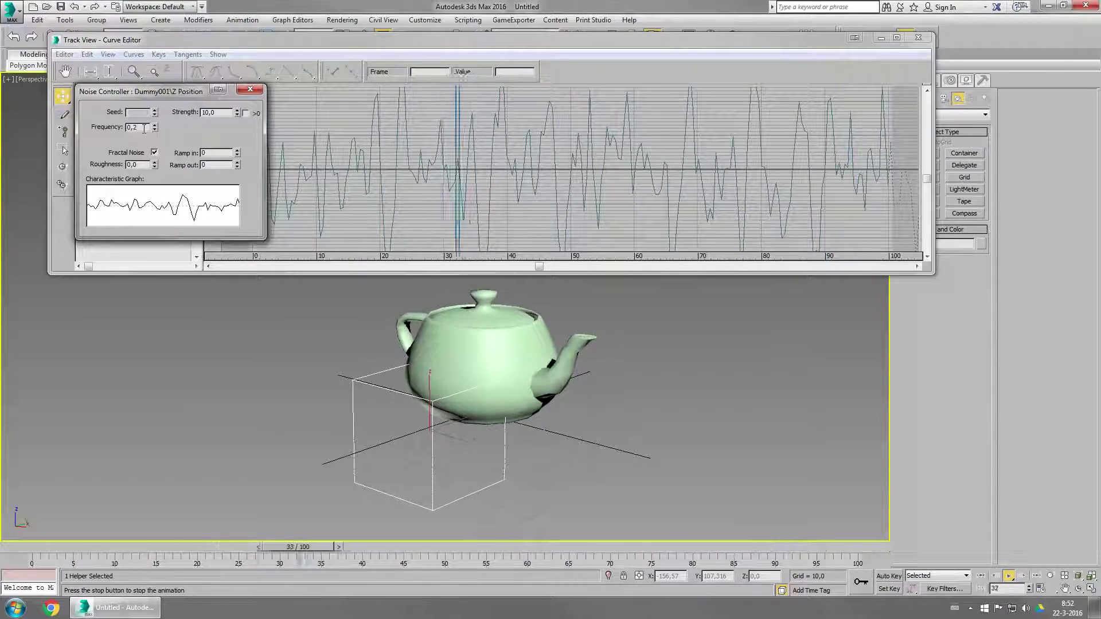
key("Return")
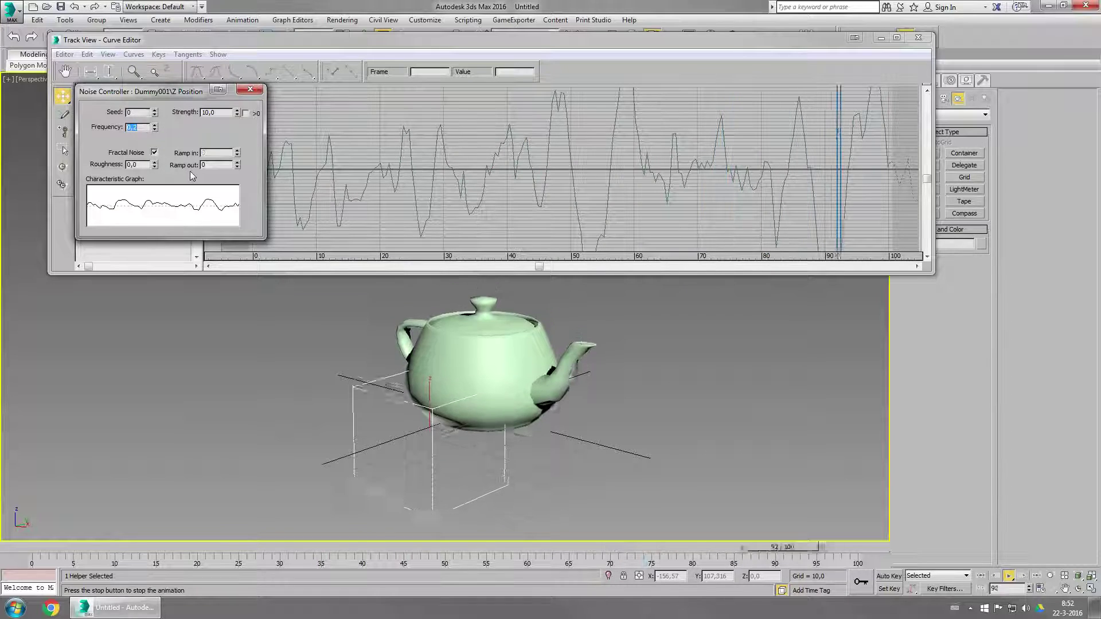
left_click(139, 127)
key("BackSpace")
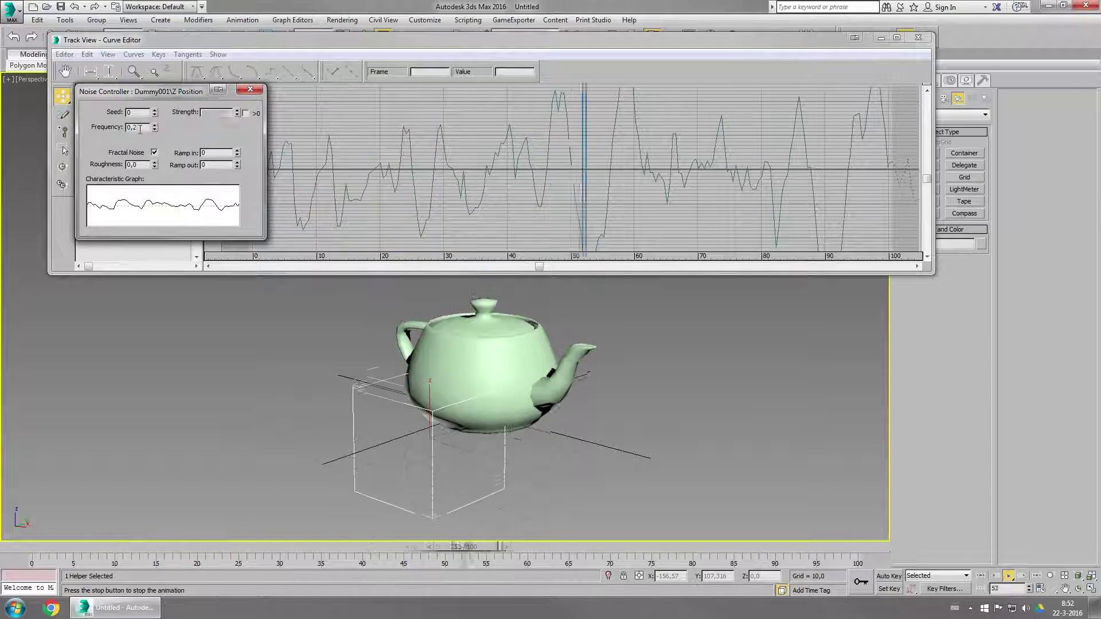
type("1")
key("Return")
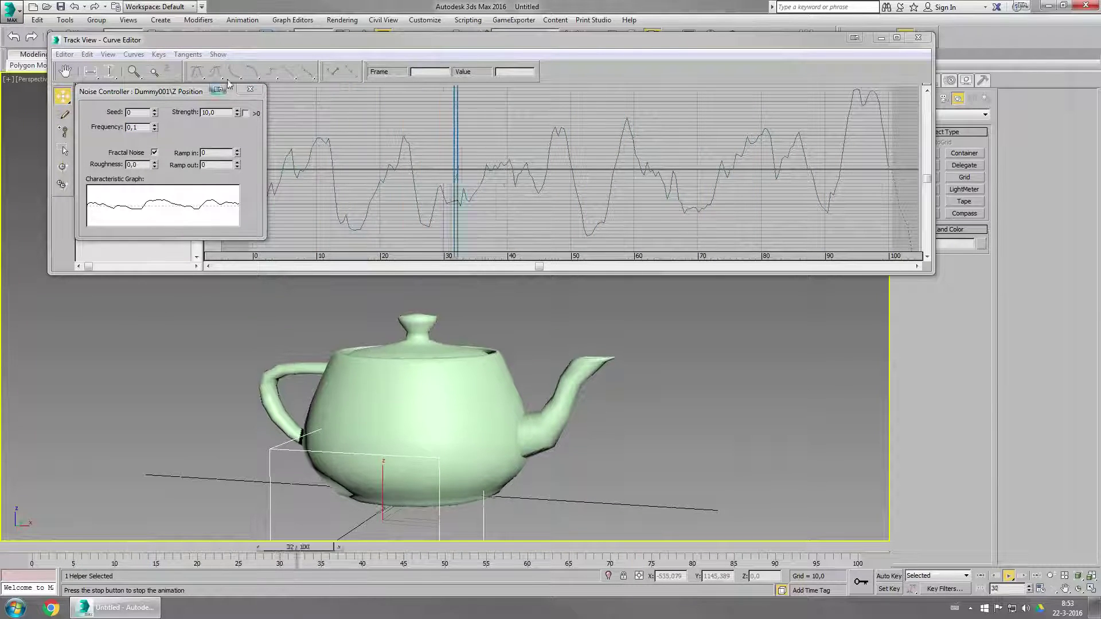
left_click(250, 89)
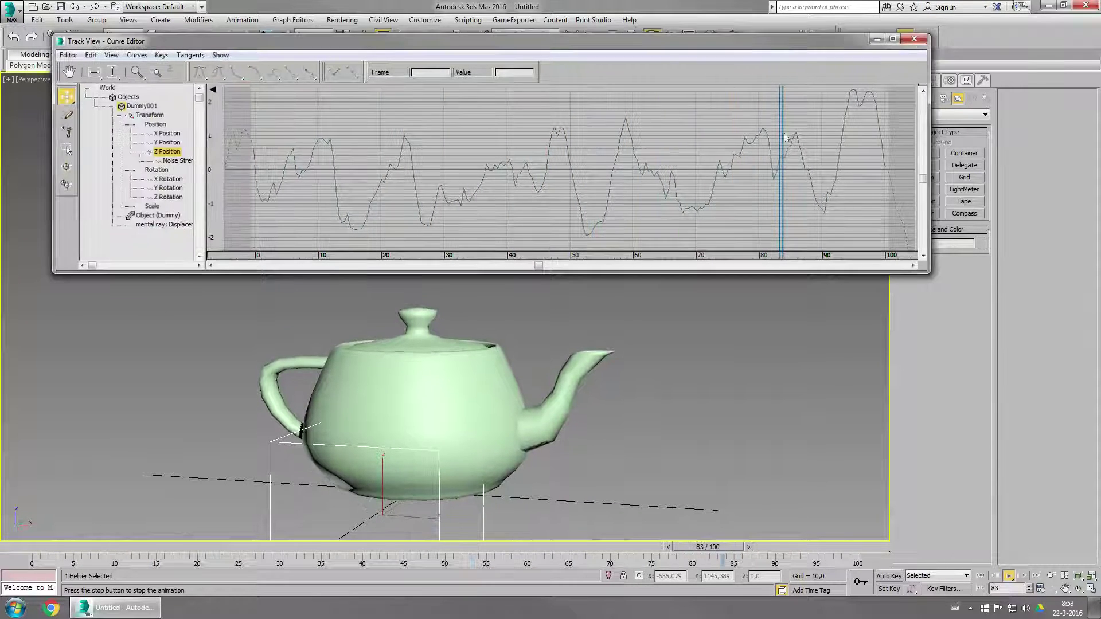
Close the Curve Editor and orbit around the jiggling teapot.
left_click(914, 39)
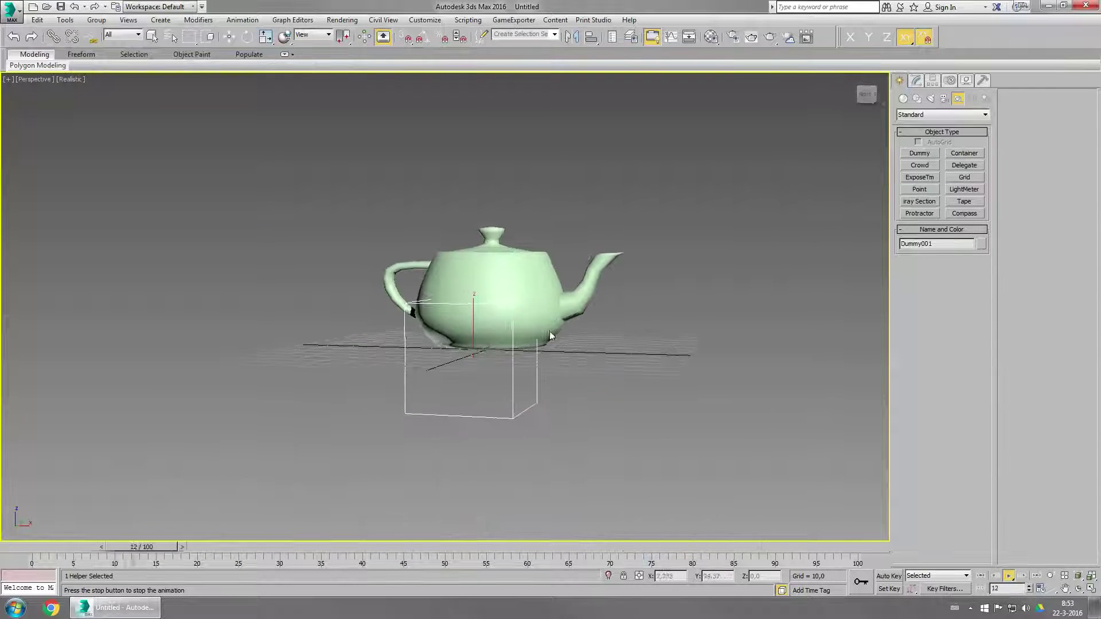
middle_click_drag(548, 333, 493, 353, "alt")
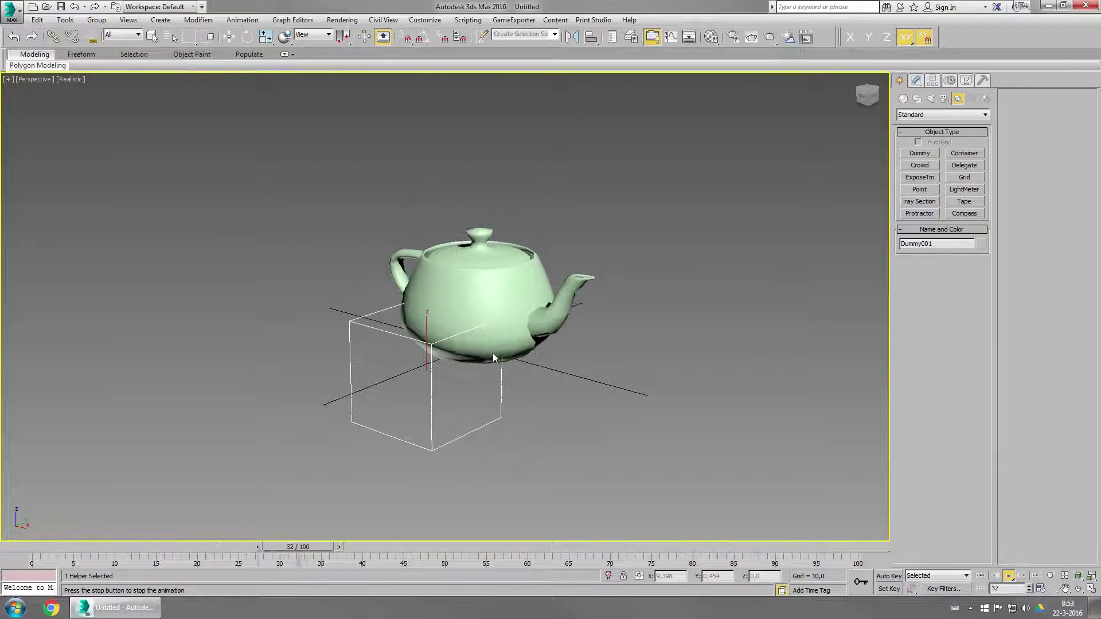
middle_click_drag(503, 426, 452, 417, "alt")
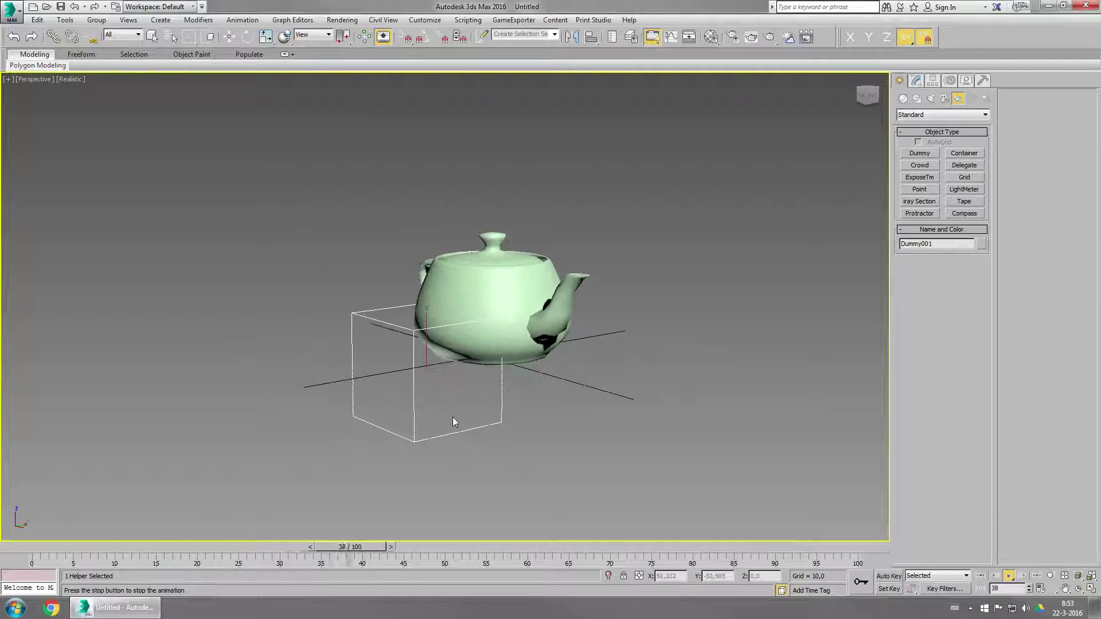
left_click(308, 23)
Reopen the Curve Editor, review the Z Position noise settings, and stop playback at frame 51.
left_click(338, 36)
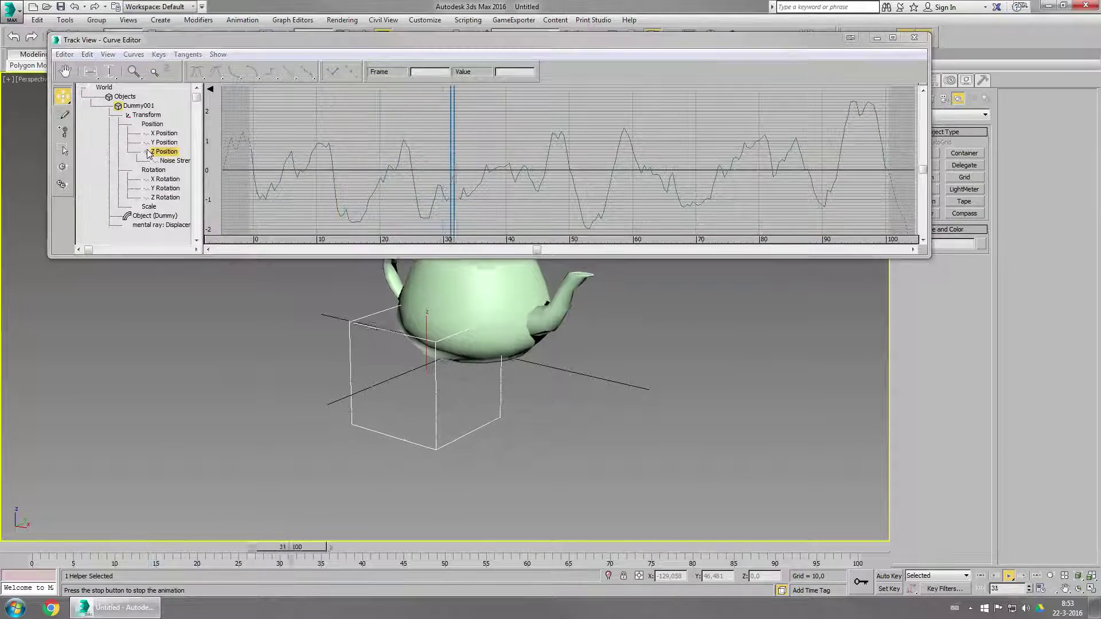
double_click(167, 162)
left_click(256, 90)
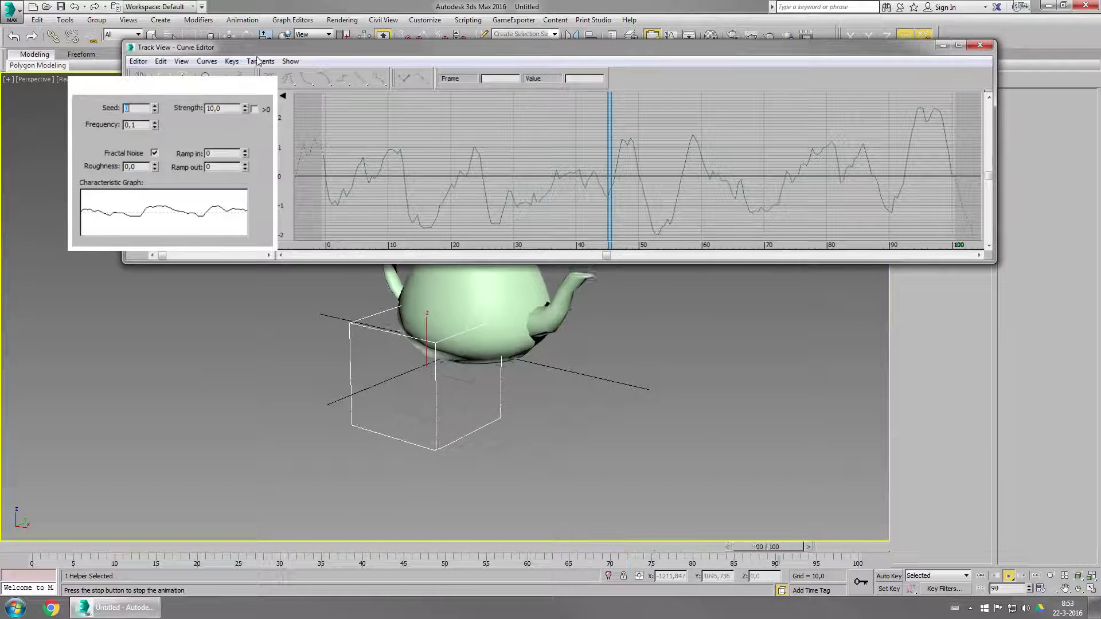
left_click(384, 20)
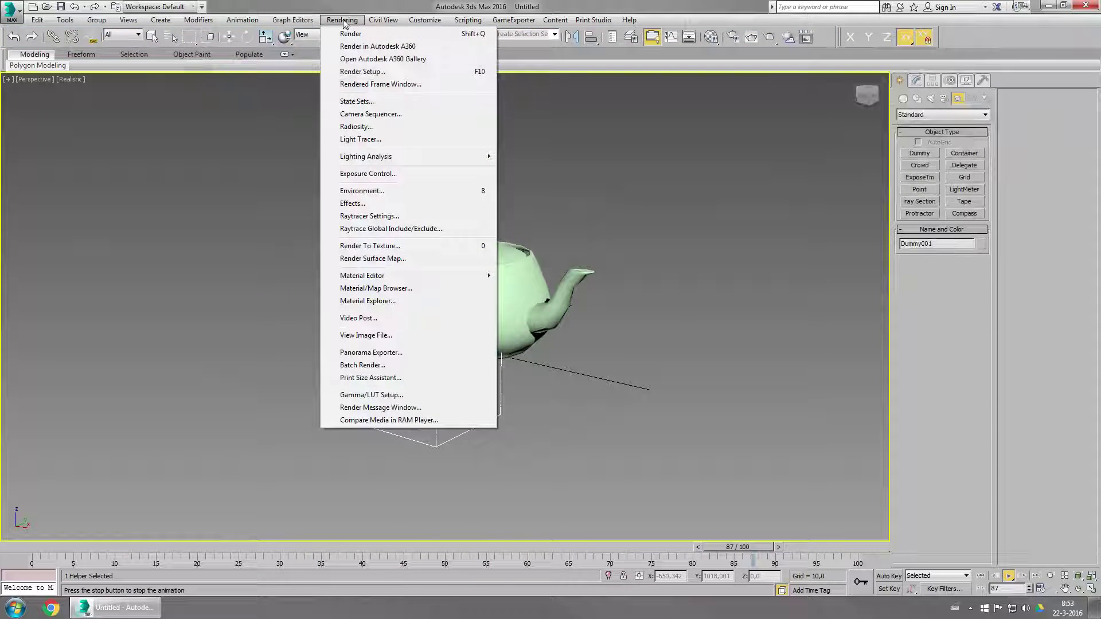
left_click(343, 20)
left_click(307, 21)
left_click(329, 34)
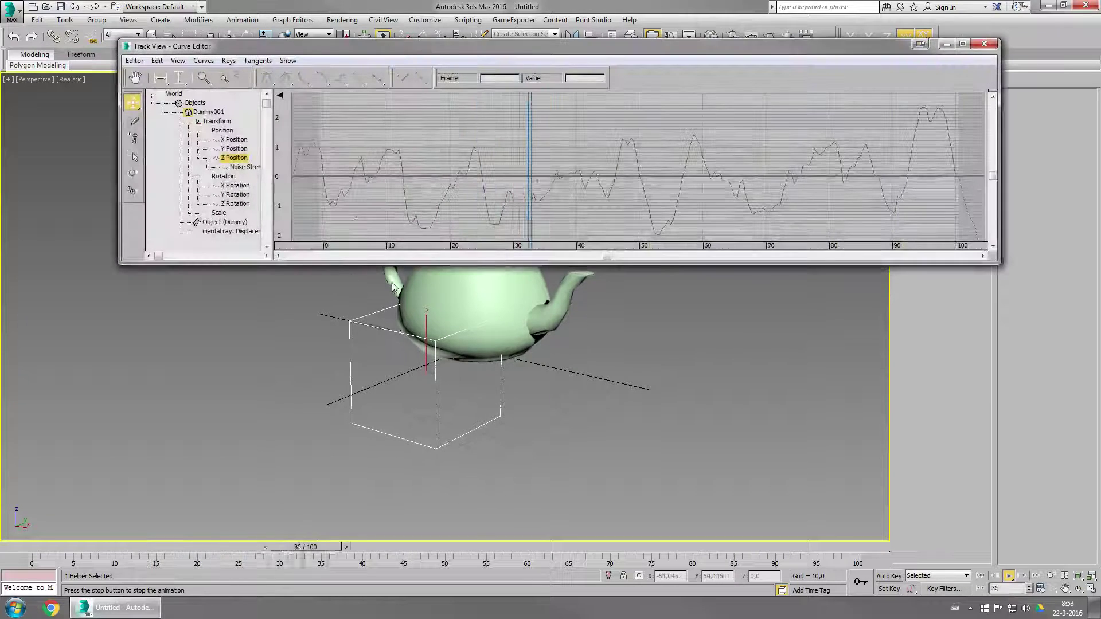
key("slash")
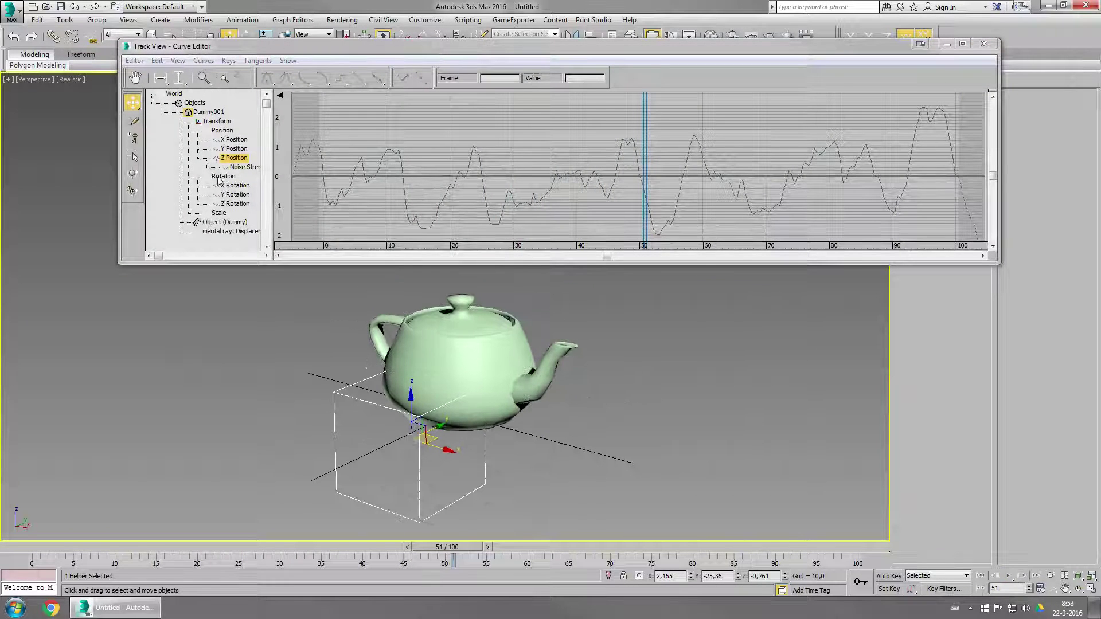
Replace the Z Position noise with a Bezier Float controller, leaving a flat curve at 0.
right_click(218, 163)
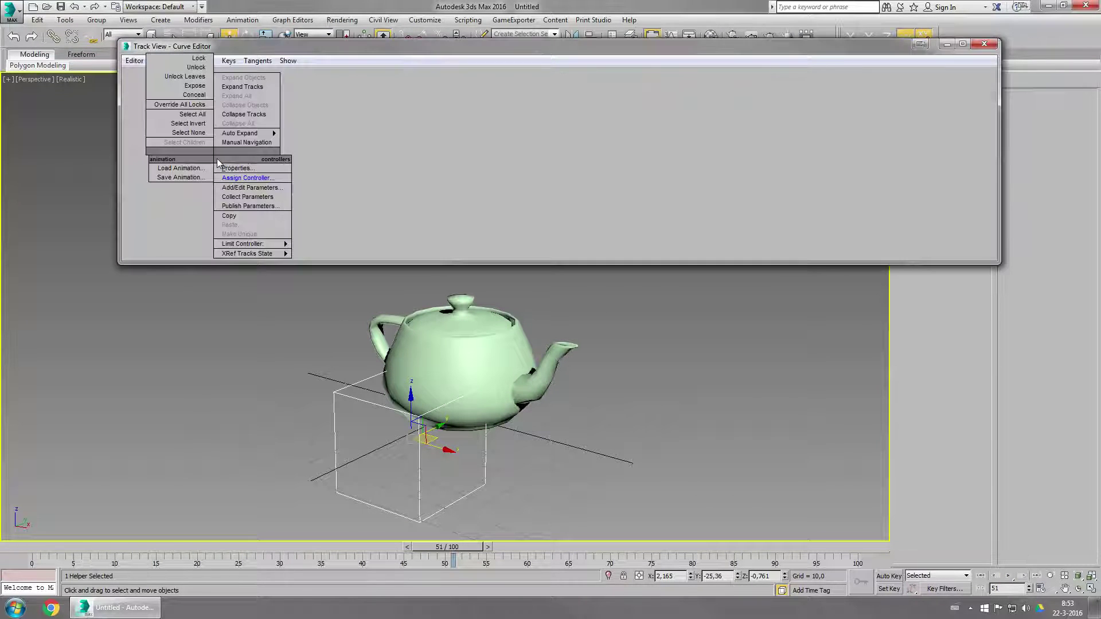
left_click(245, 179)
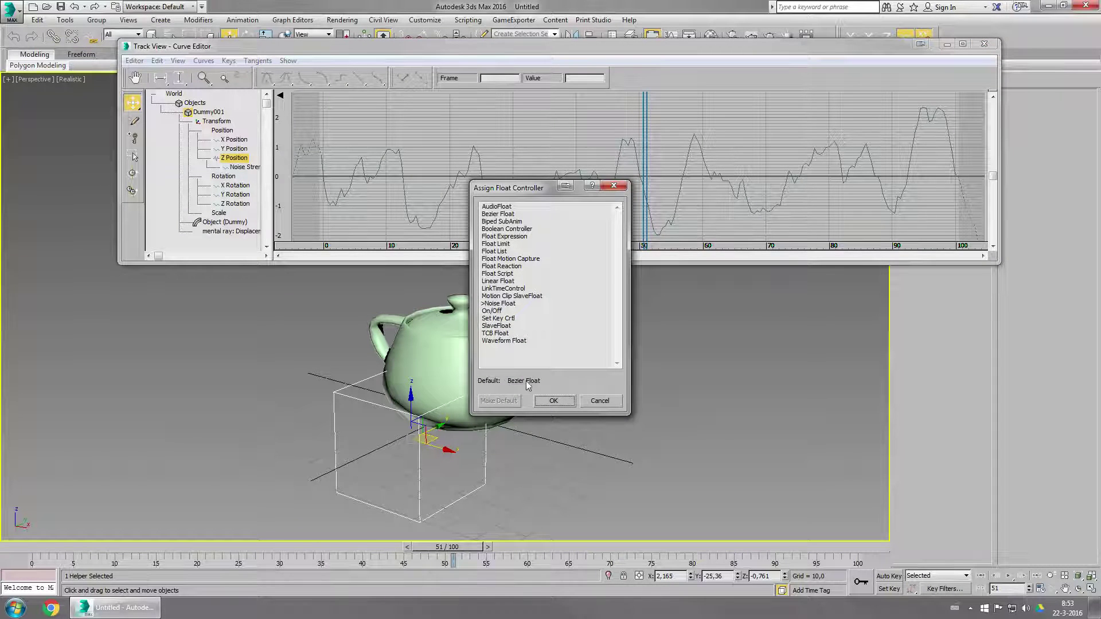
double_click(504, 215)
middle_click_drag(427, 392, 409, 402)
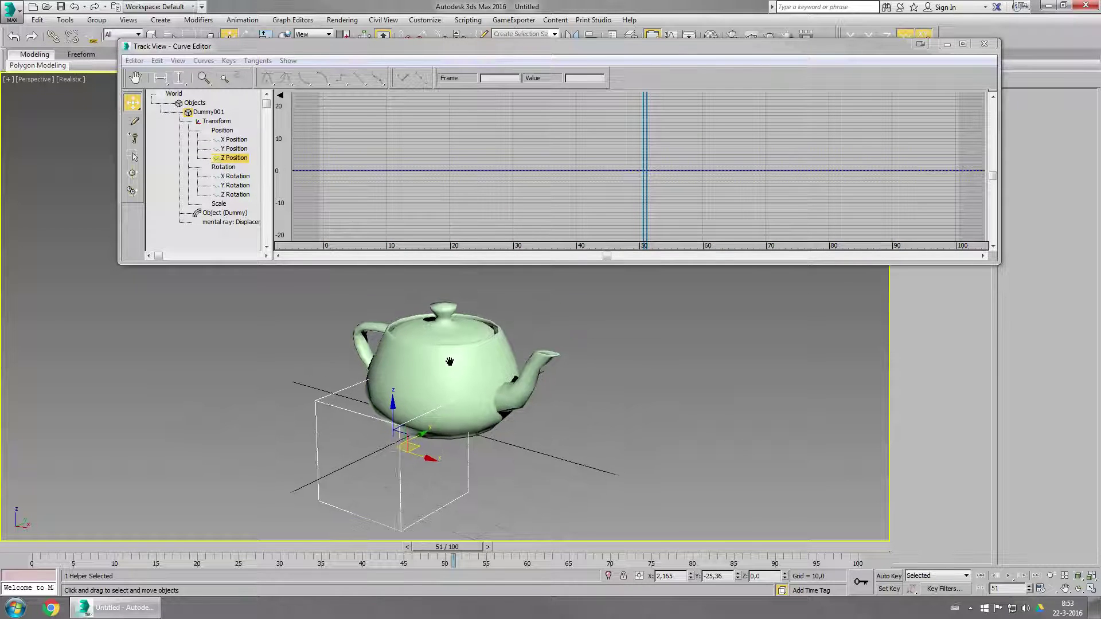
left_click(222, 131)
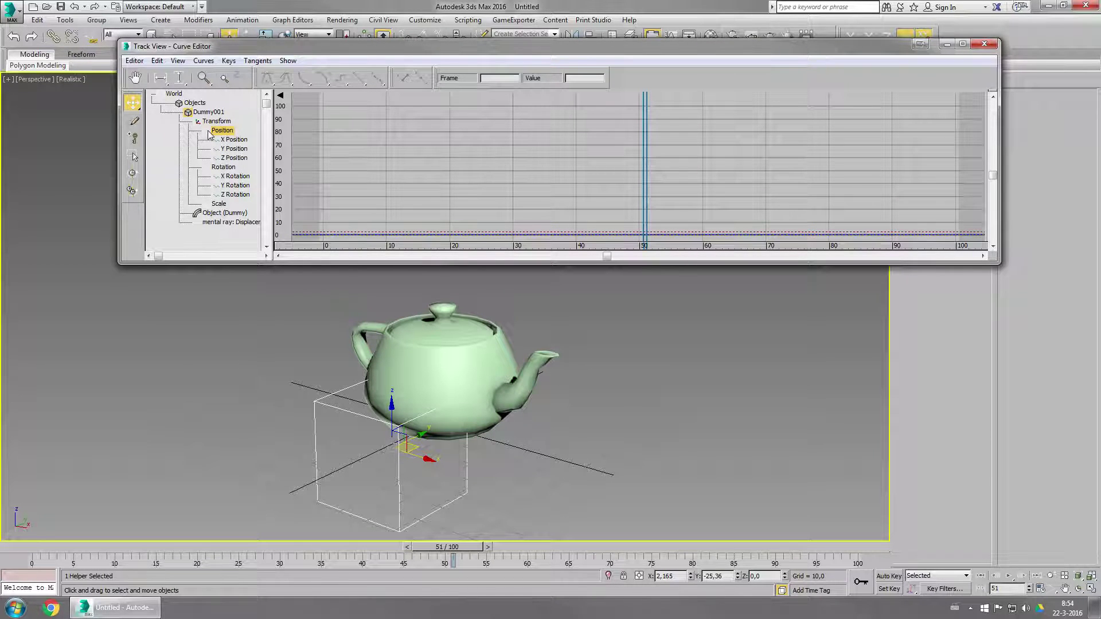
Assign a Noise Position controller to Dummy001's Position track and play to preview it.
right_click(210, 134)
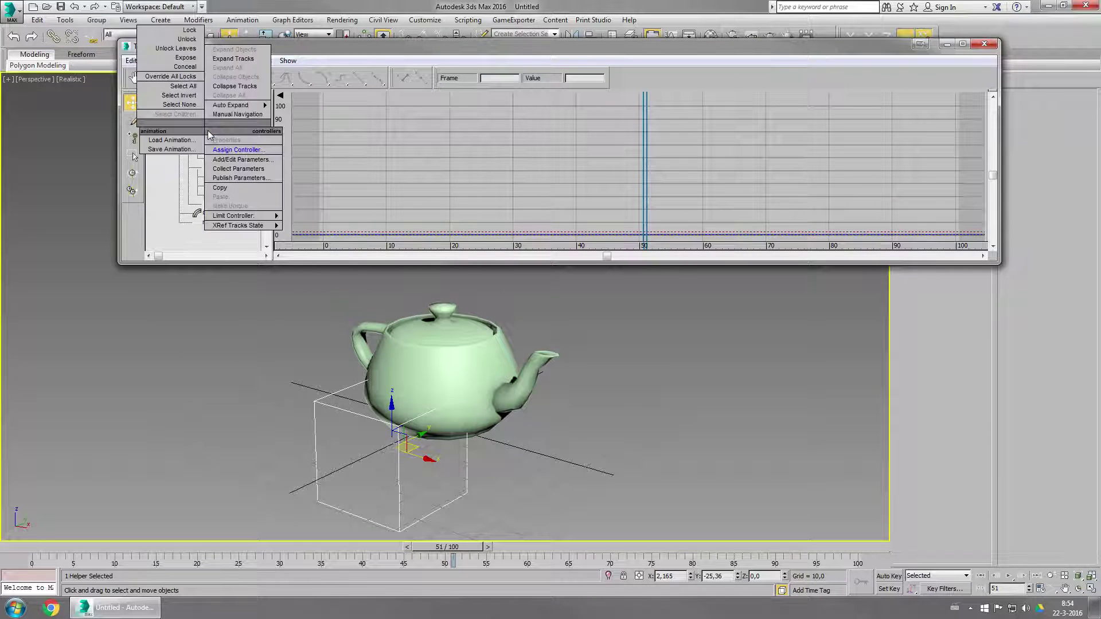
left_click(246, 150)
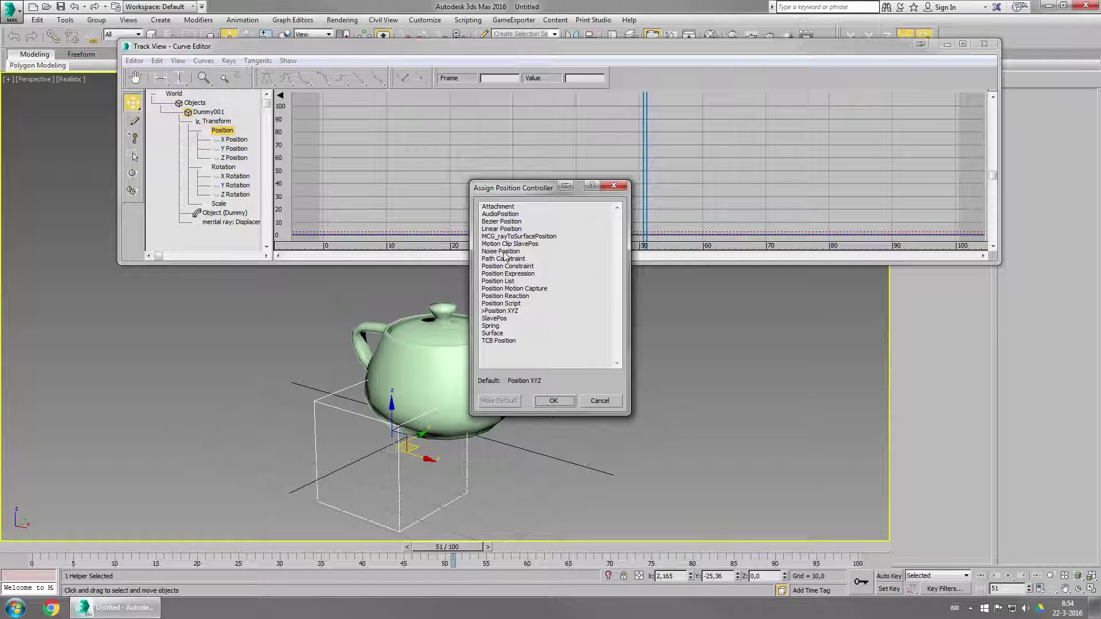
double_click(505, 253)
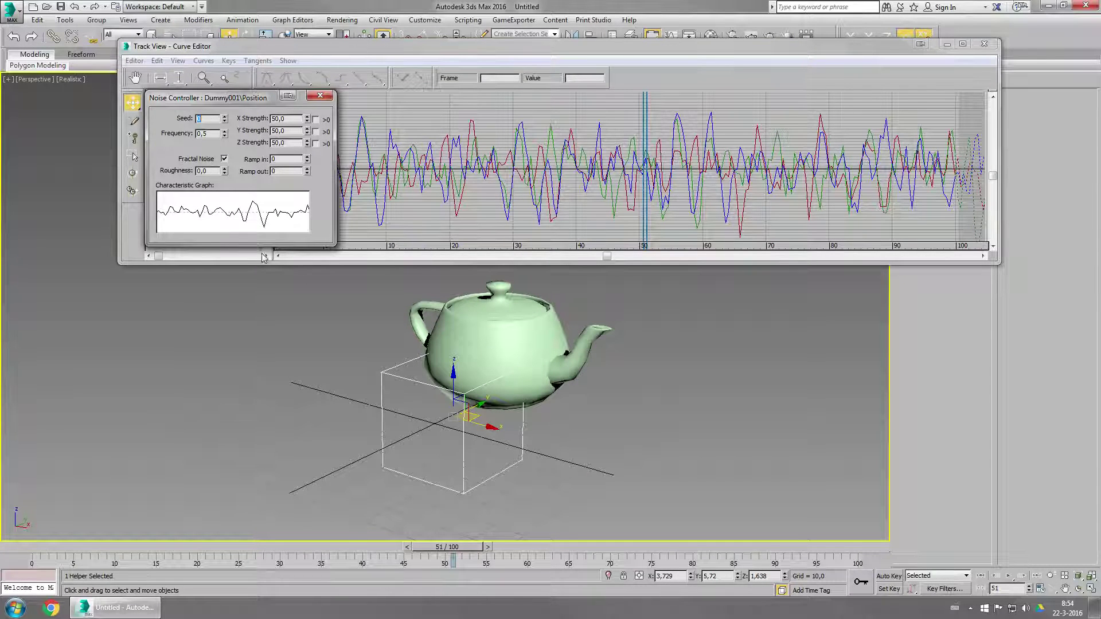
key("slash")
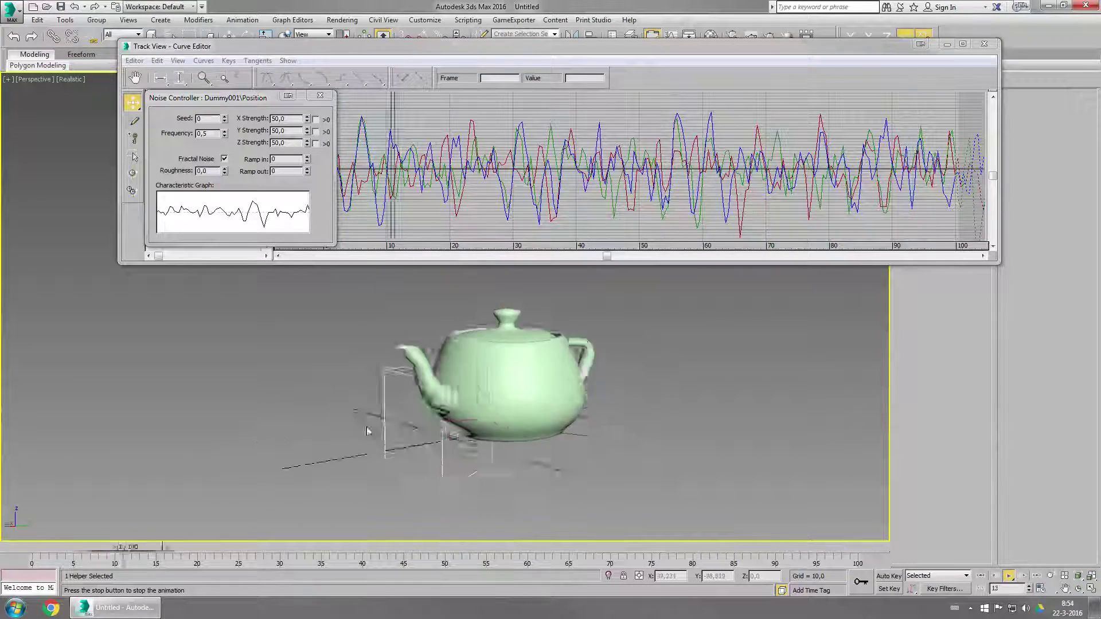
Lower the noise X, Y and Z strengths to 2,0 and stop playback.
double_click(284, 119)
type("2")
key("Tab")
type("2")
key("Tab")
type("2")
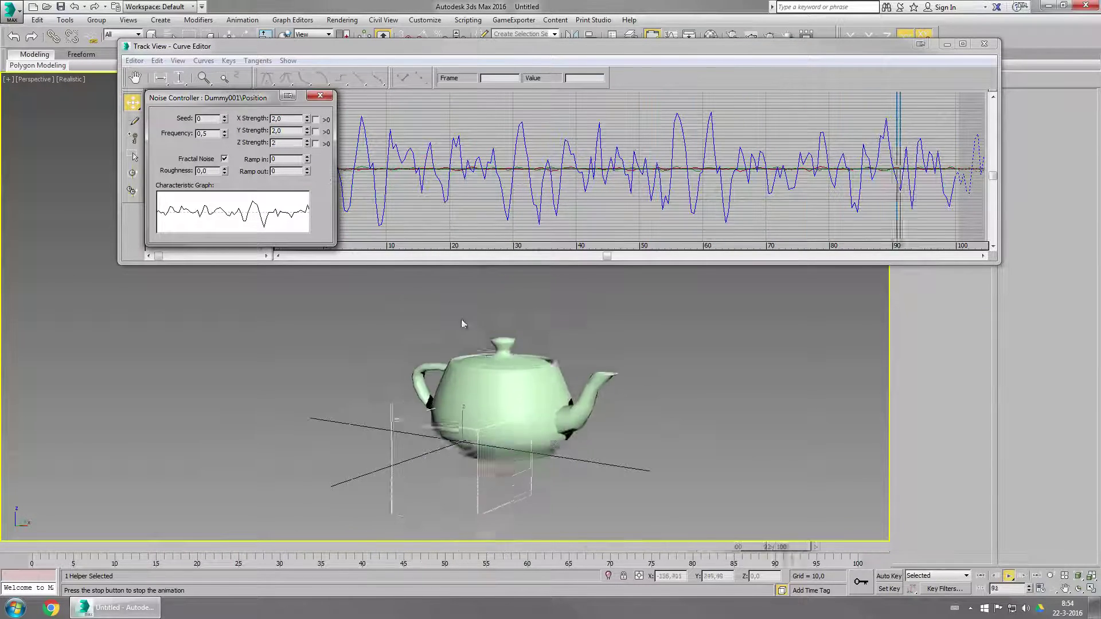
left_click(472, 338)
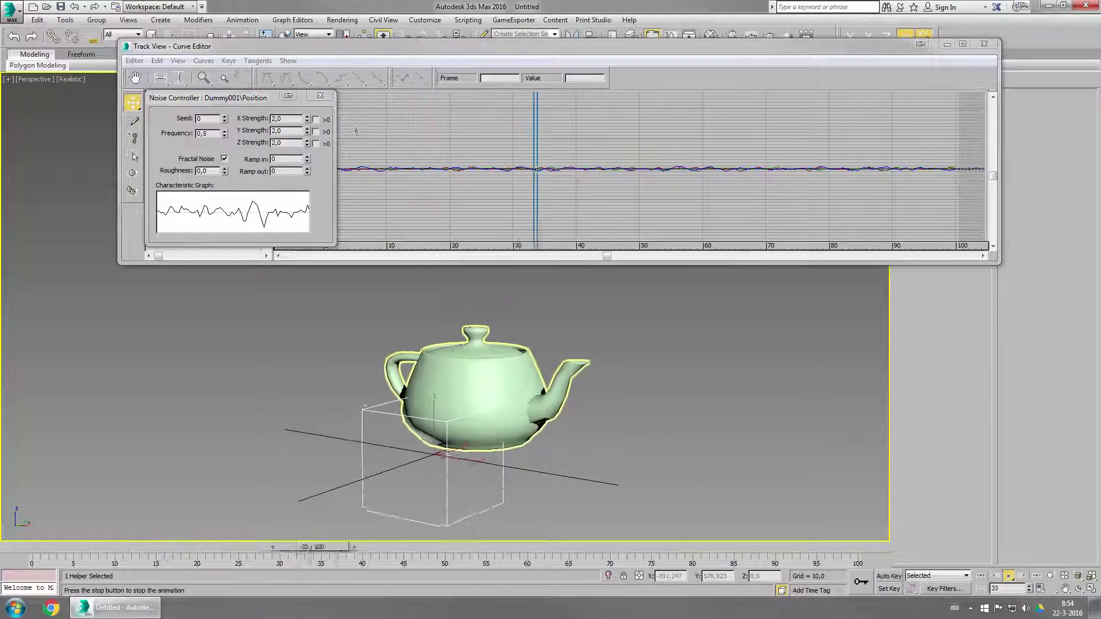
key("/")
Close the Noise Controller dialog and Curve Editor, then play the animation.
left_click(320, 96)
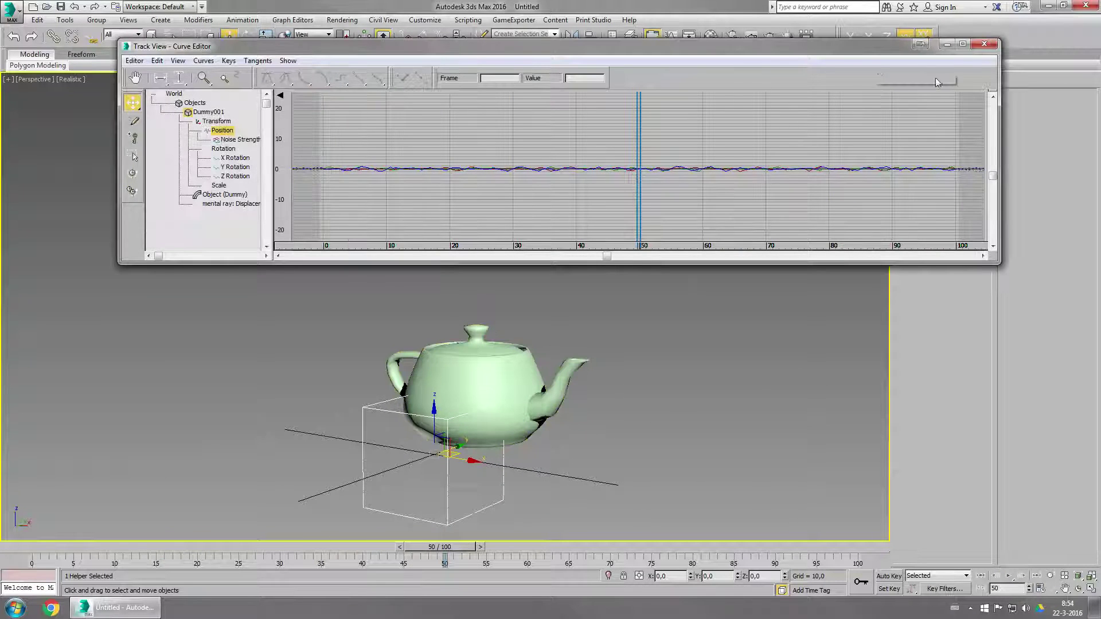
left_click(984, 45)
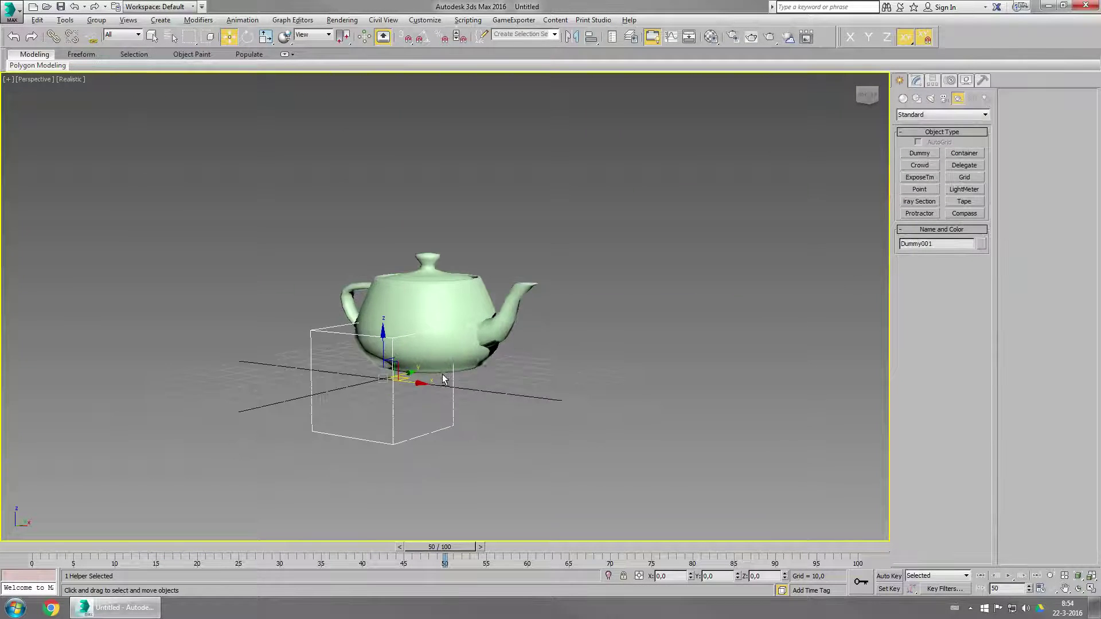
scroll(503, 405, "up", 3)
key("/")
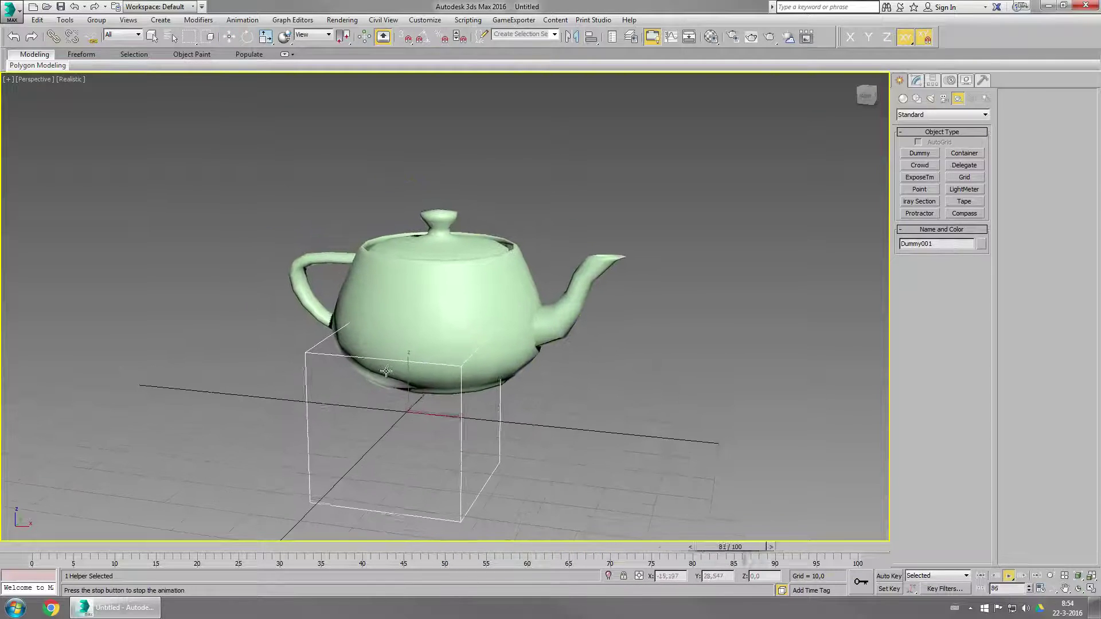
With Auto Key on, move the teapot forward along X and place its key at frame 50.
key("w")
left_click(429, 307)
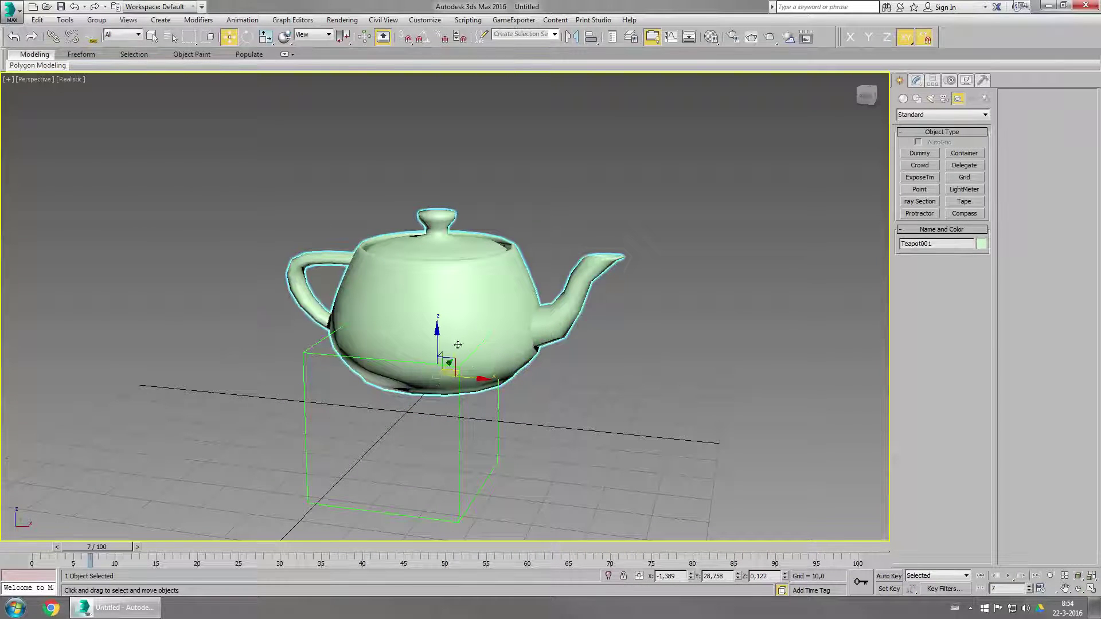
key("n")
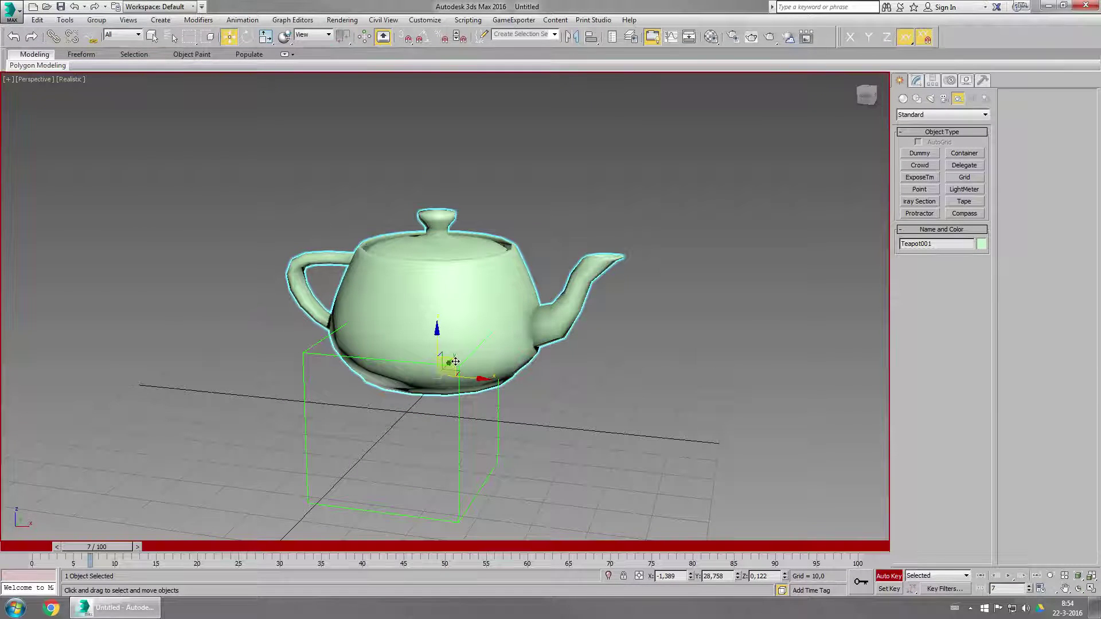
left_click_drag(472, 379, 660, 396)
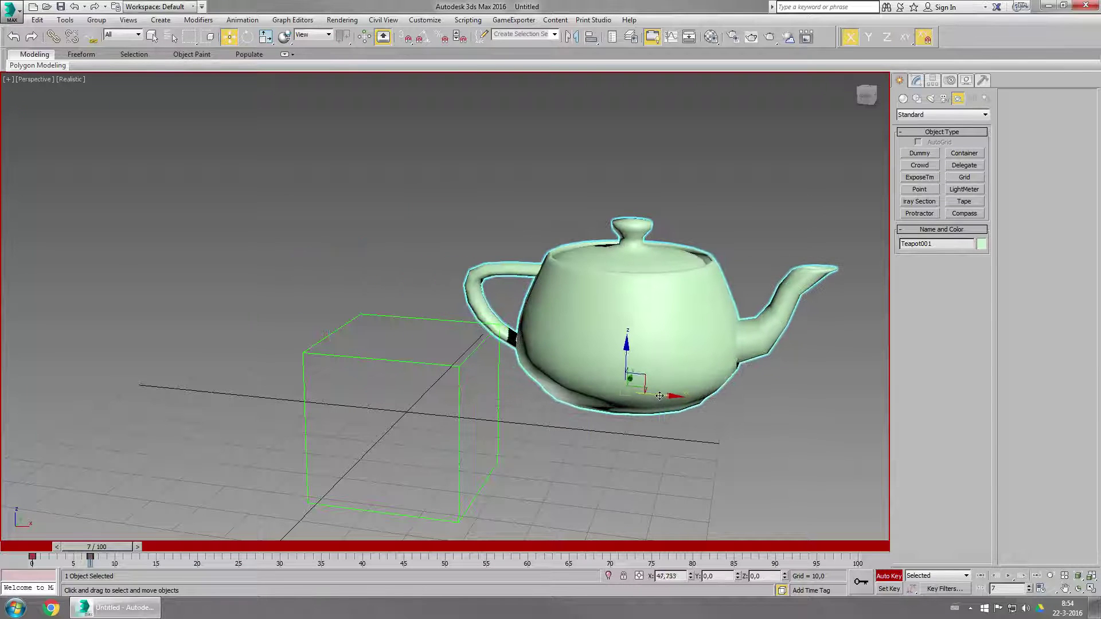
left_click_drag(112, 549, 242, 558)
scroll(308, 451, "down", 5)
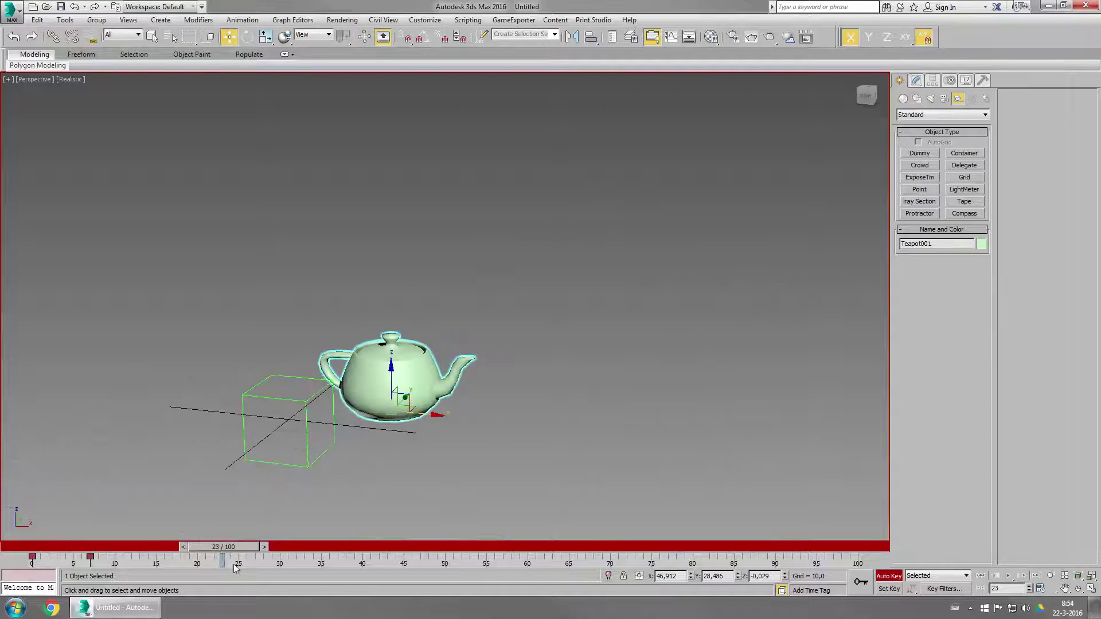
left_click_drag(88, 563, 444, 564)
left_click_drag(222, 546, 48, 547)
Replay the animation, select the dummy box, and turn Auto Key off.
middle_click_drag(357, 459, 443, 410)
scroll(442, 410, "up", 3)
key("/")
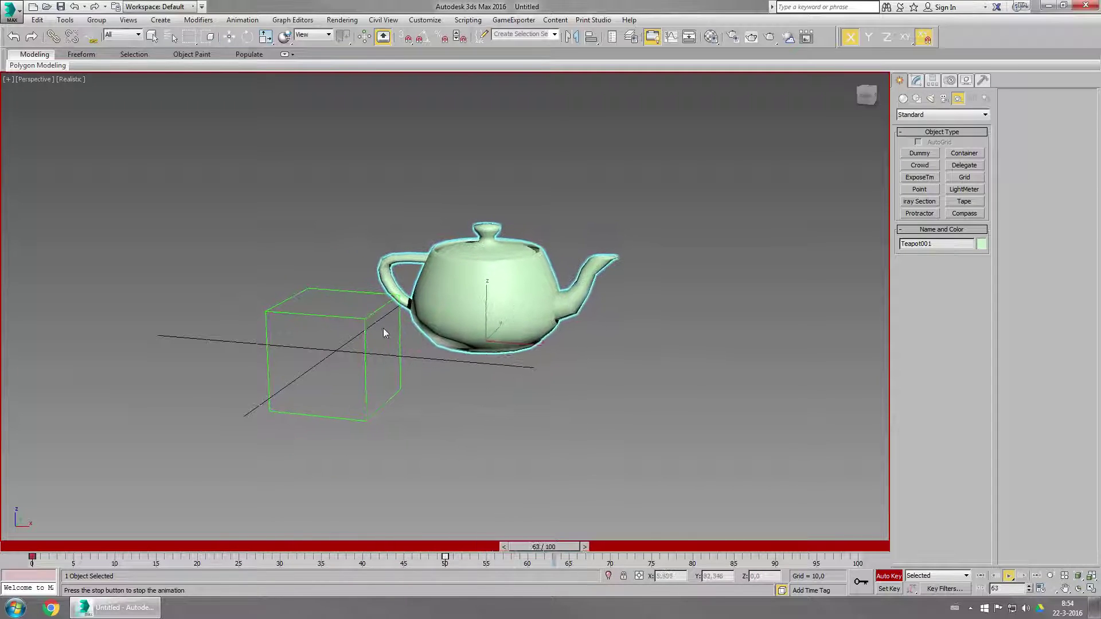
key("w")
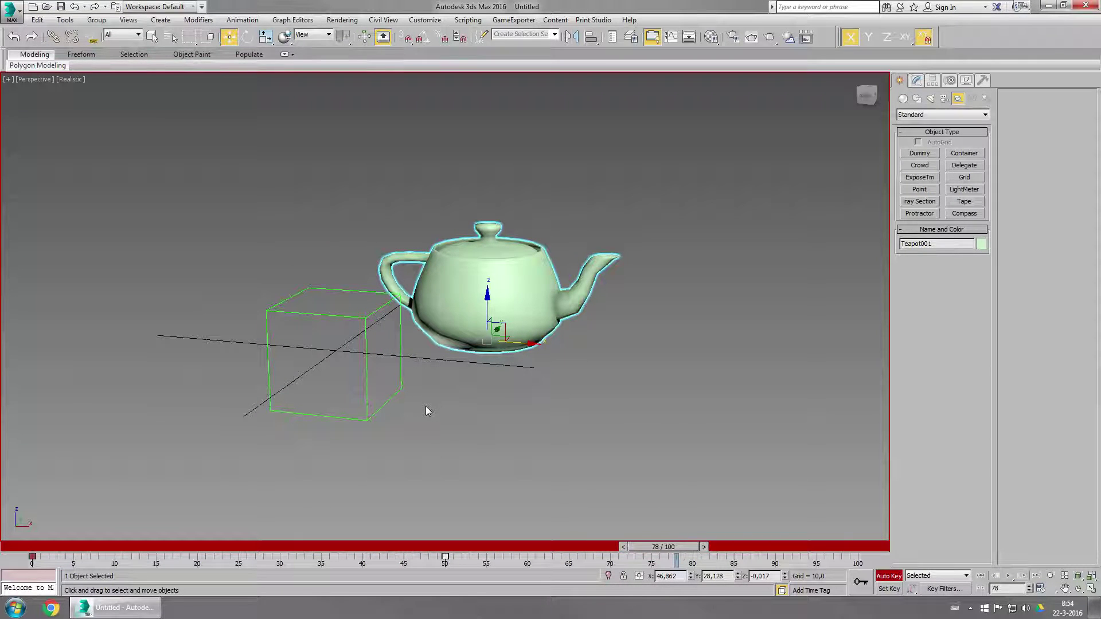
left_click(331, 407)
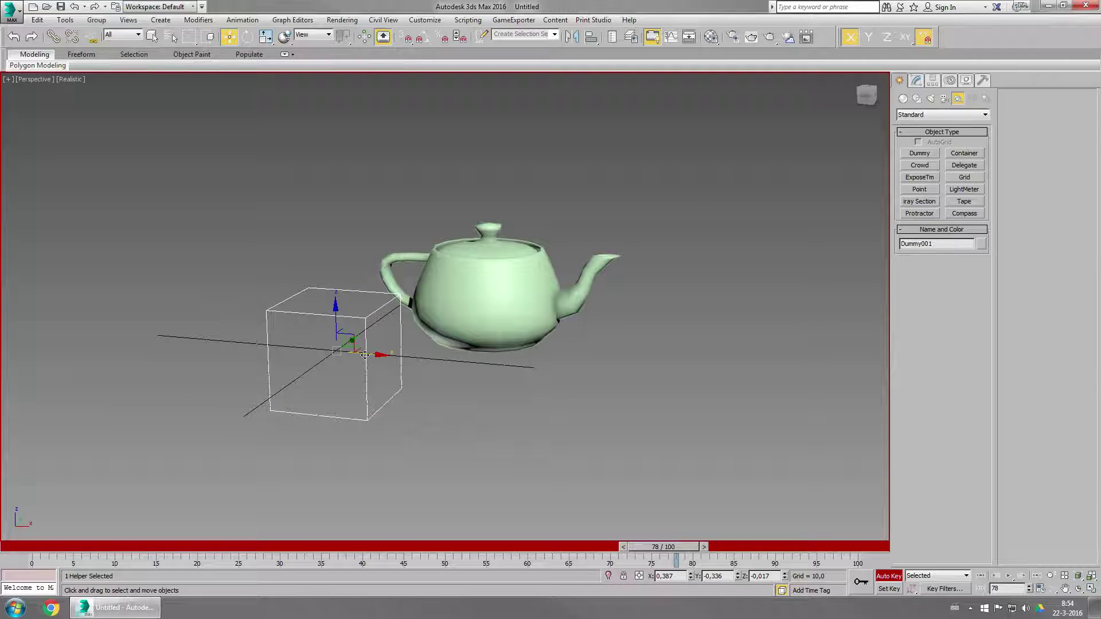
key("n")
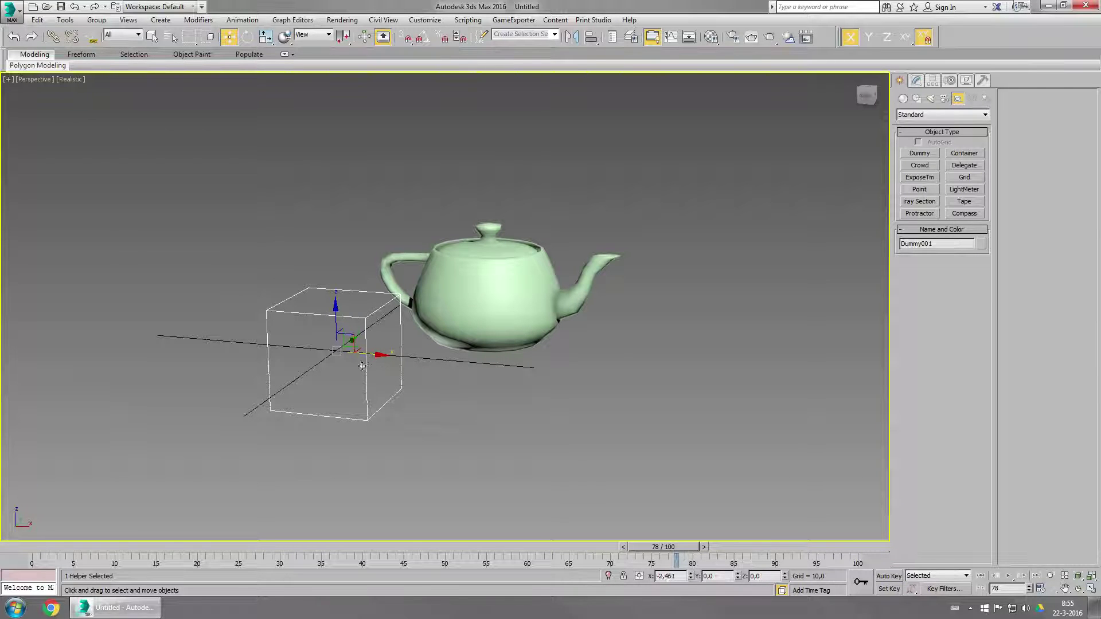
left_click(293, 20)
left_click(309, 33)
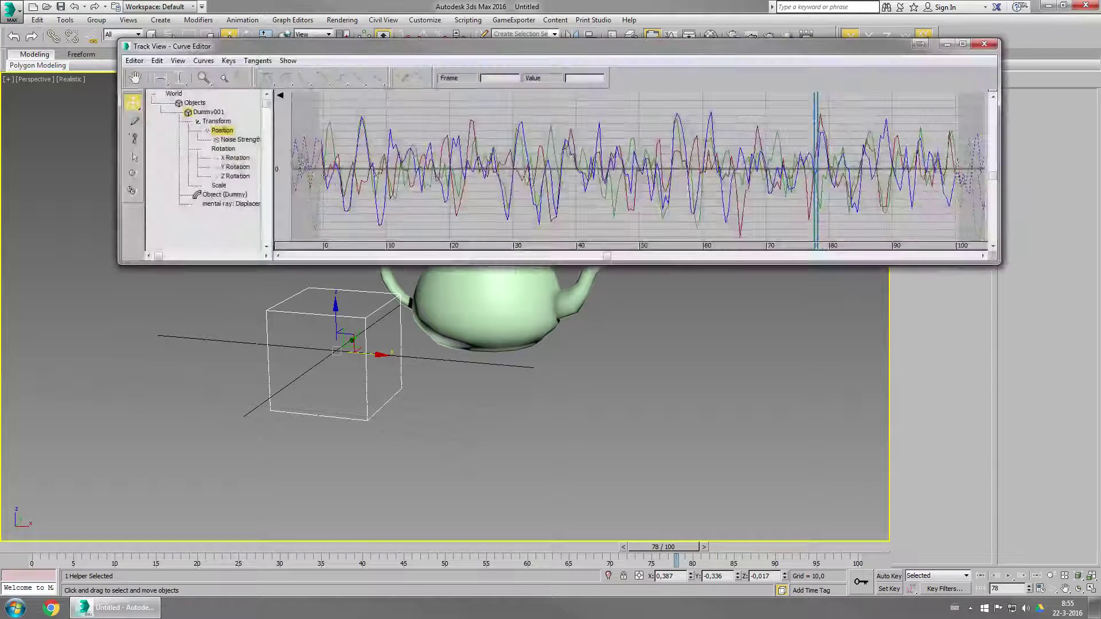
right_click(208, 134)
left_click(235, 150)
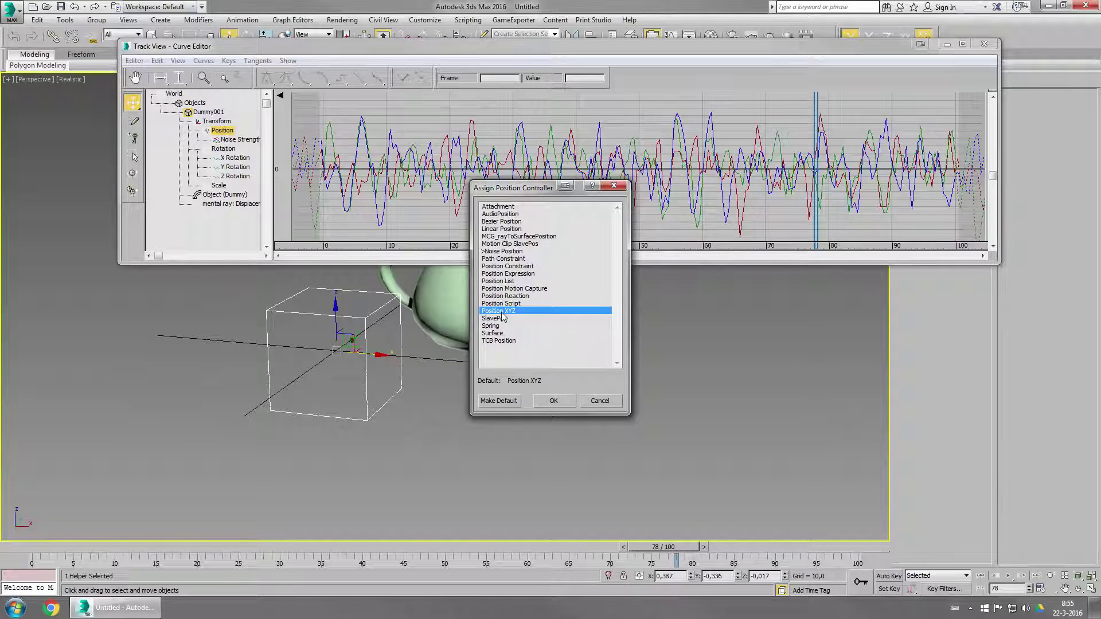
left_click(599, 401)
Create a larger Dummy002 helper box and link the small dummy to it as its child.
left_click(984, 43)
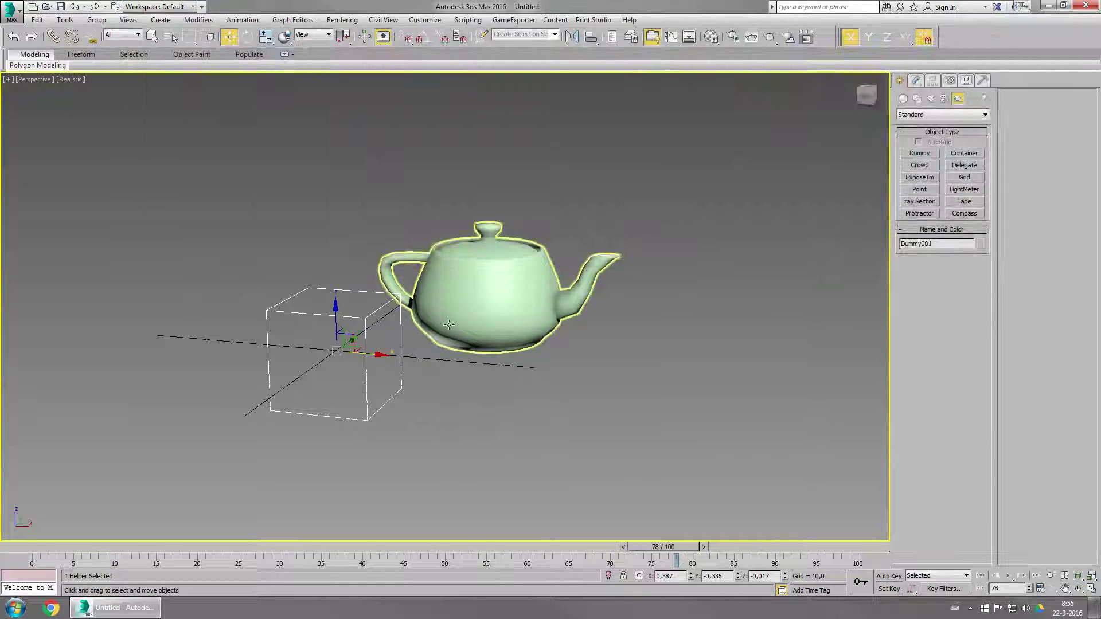
left_click(487, 276)
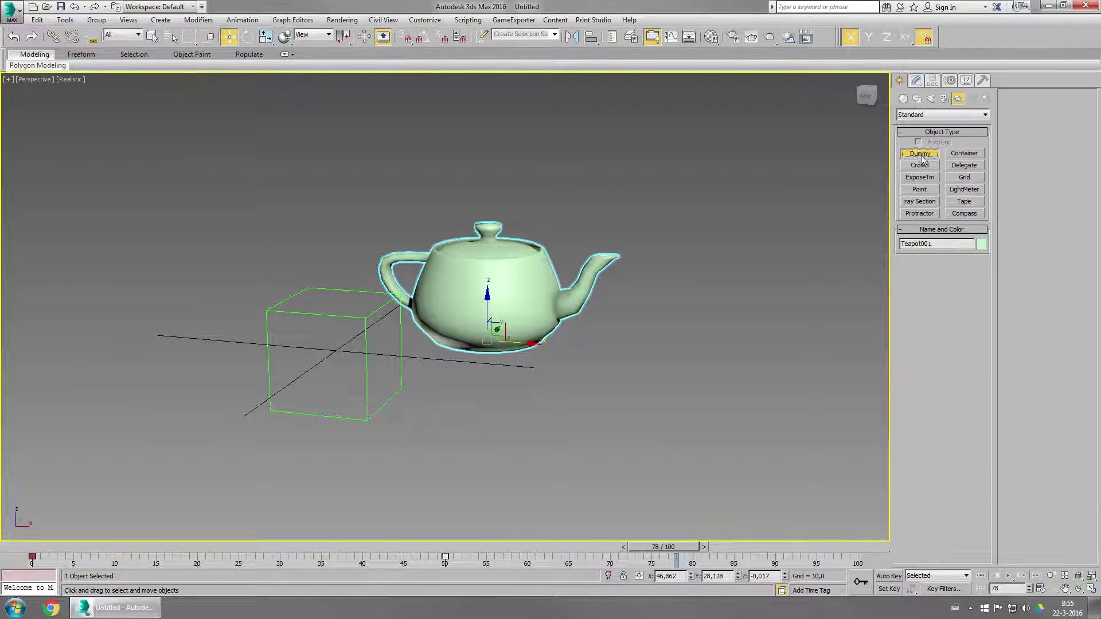
left_click_drag(455, 378, 586, 446)
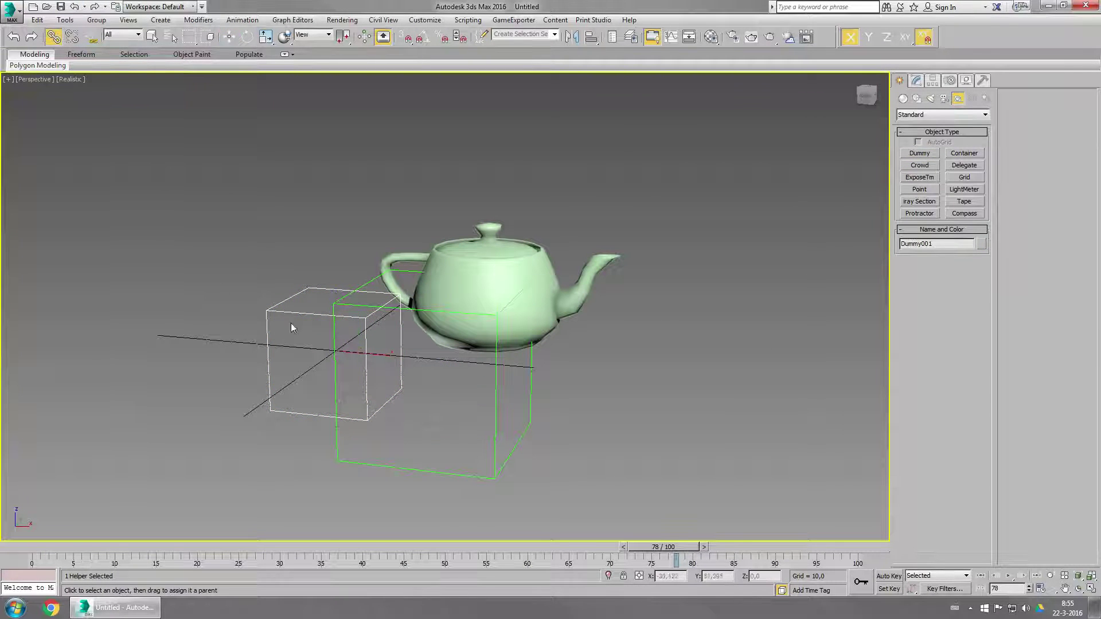
left_click_drag(358, 467, 359, 465)
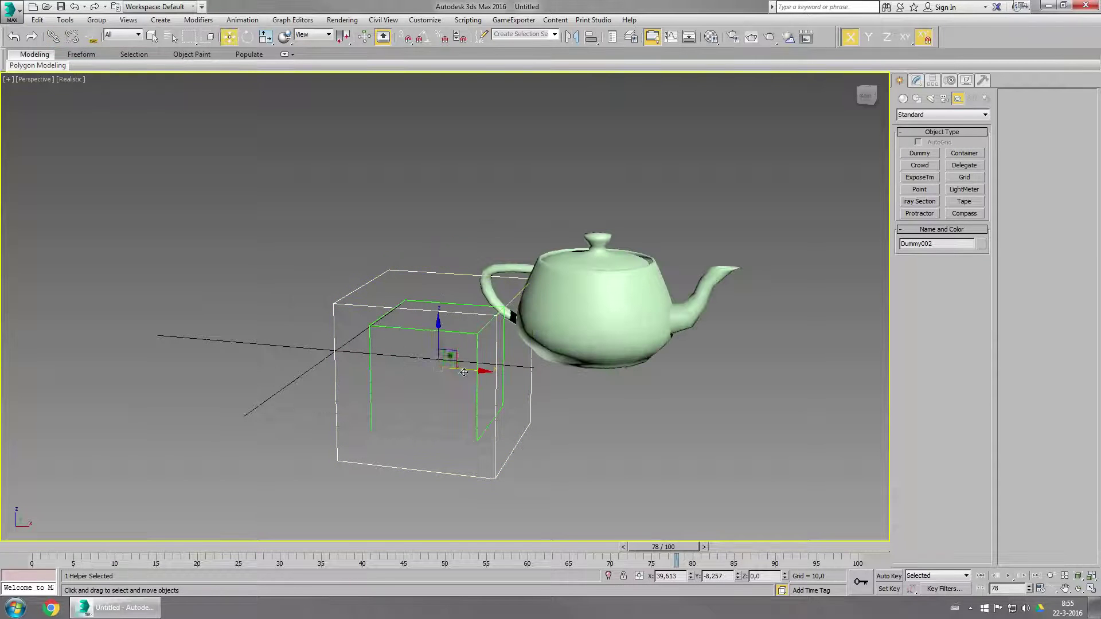
Move the dummy along X so the teapot follows, then play the animation.
left_click_drag(462, 373, 336, 377)
left_click(288, 455)
key("slash")
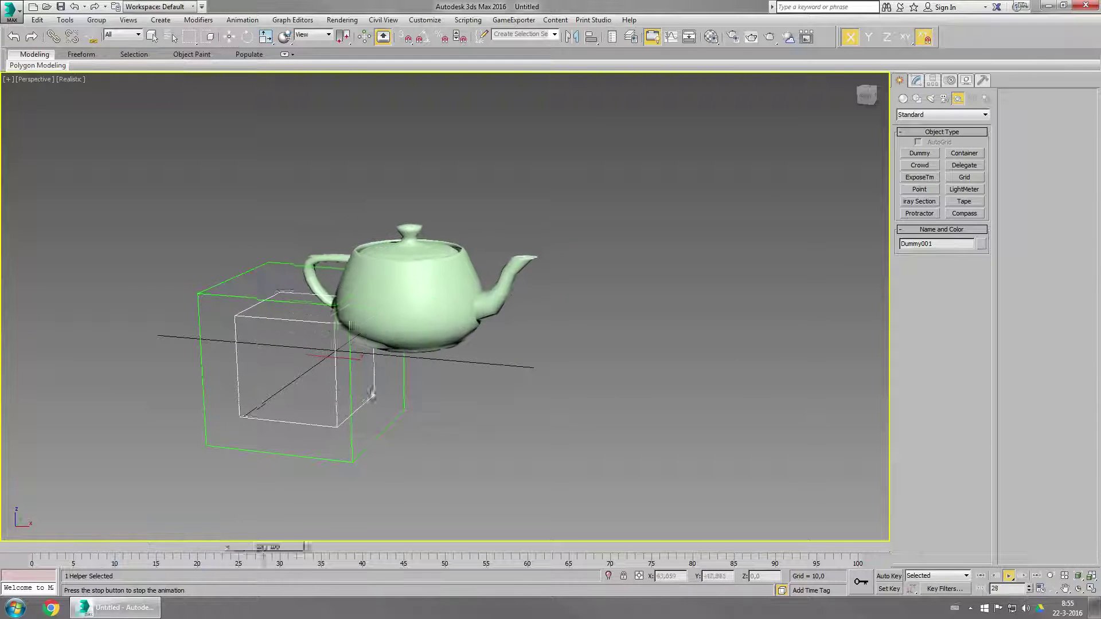